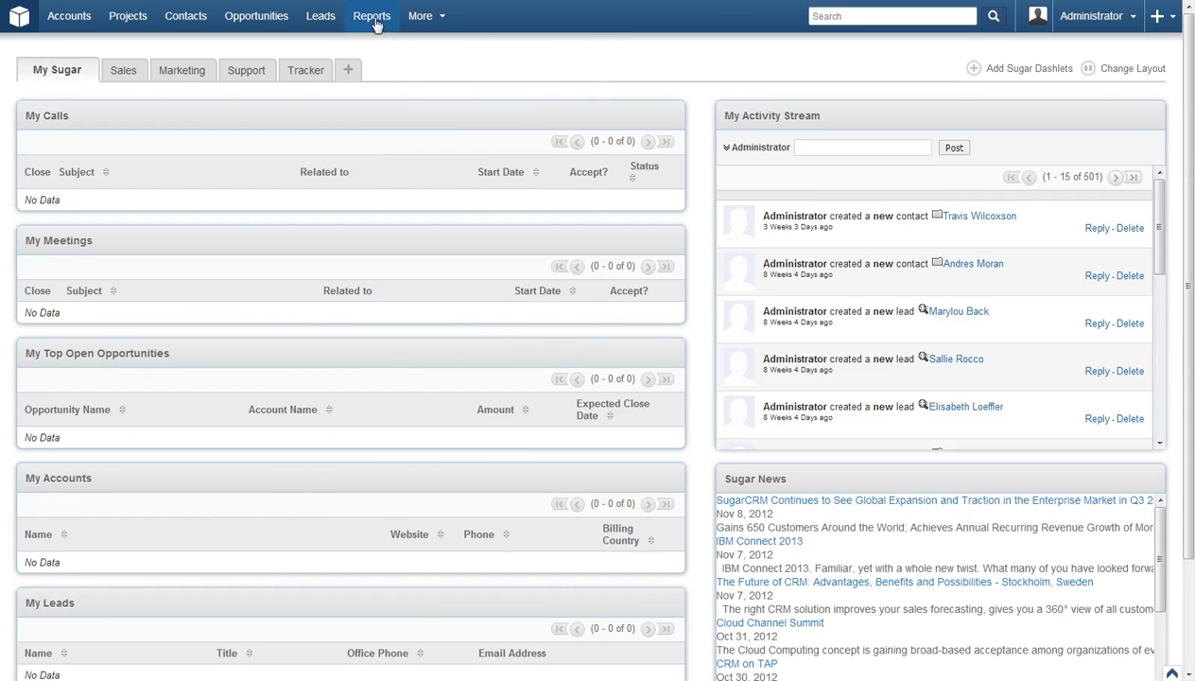
Choose Create Report from the Reports tab's dropdown menu
{"action": "mouse_move", "coordinate": [367, 20]}
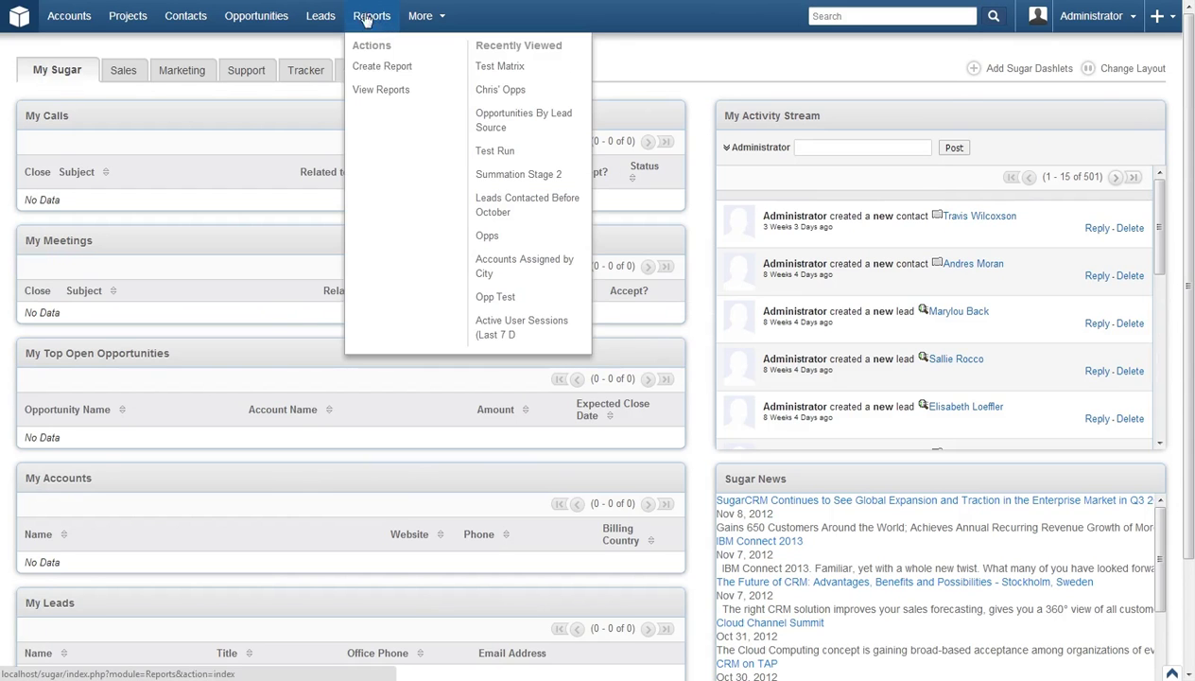
{"action": "left_click", "coordinate": [374, 66]}
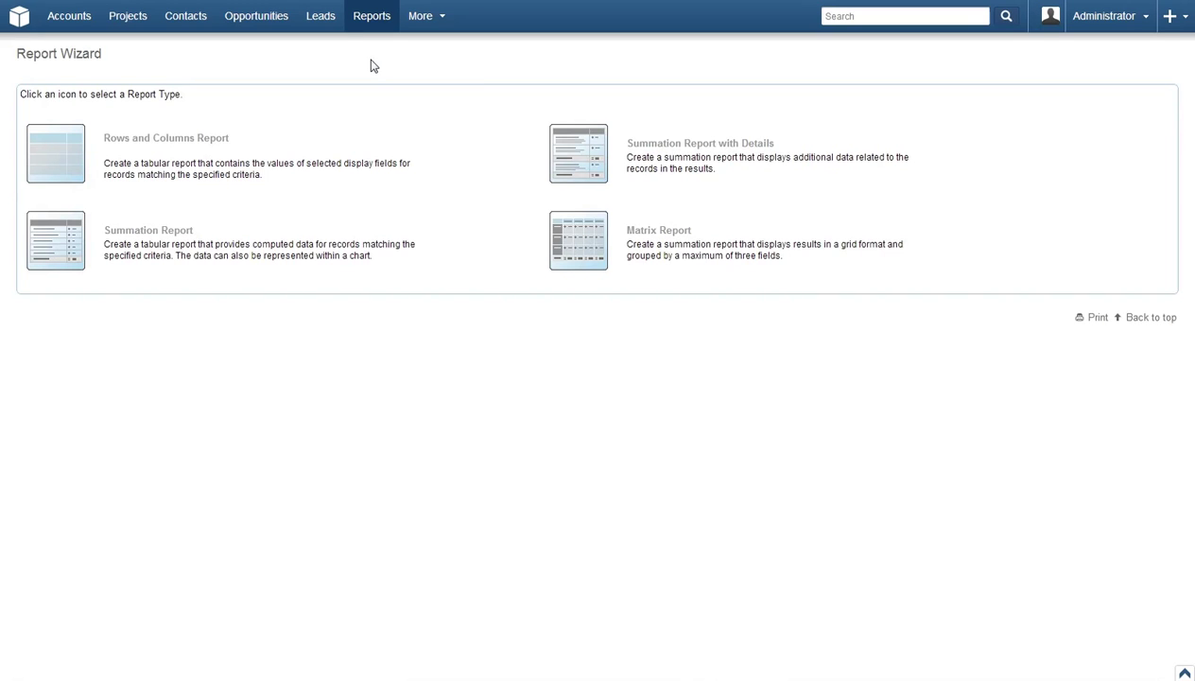
Pick Matrix Report as the report type
{"action": "left_click", "coordinate": [574, 235]}
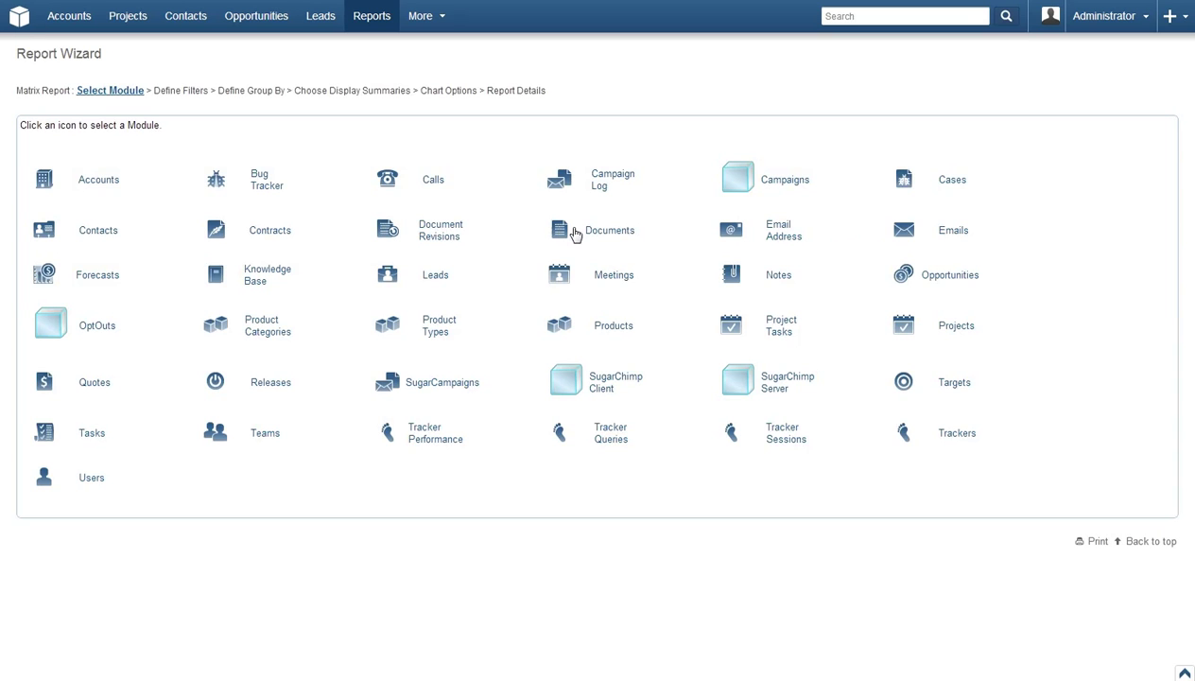
Base the report on Opportunities and add a Sales Stage filter
{"action": "left_click", "coordinate": [949, 276]}
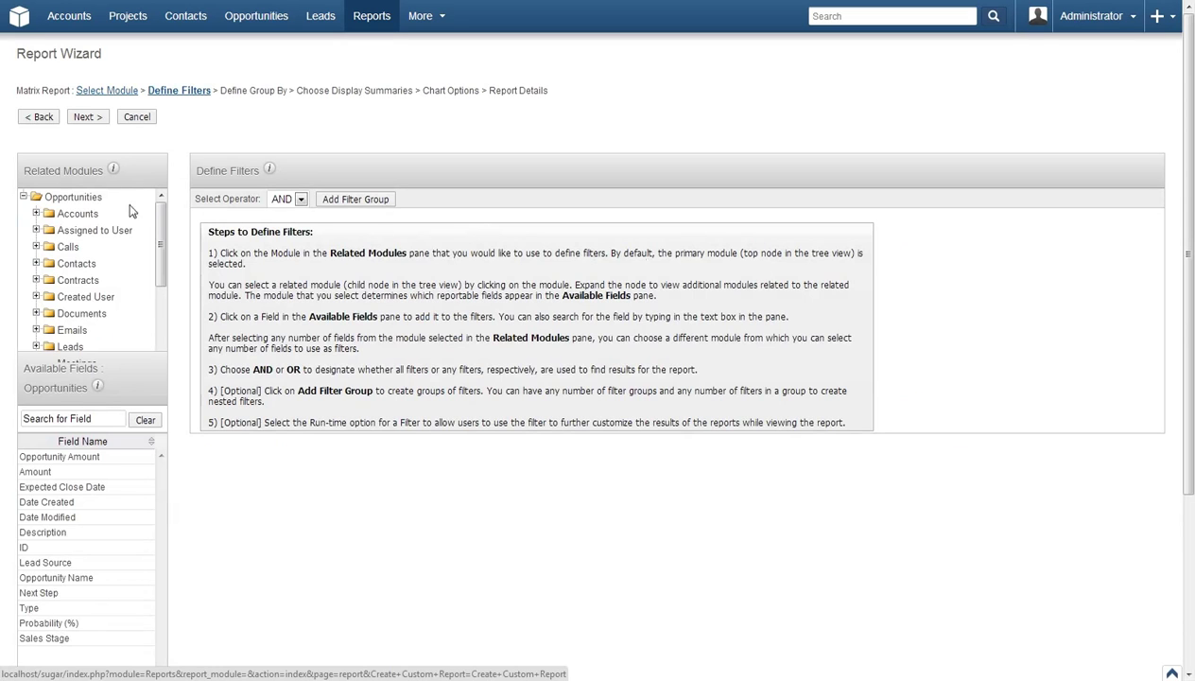
{"action": "left_click", "coordinate": [89, 199]}
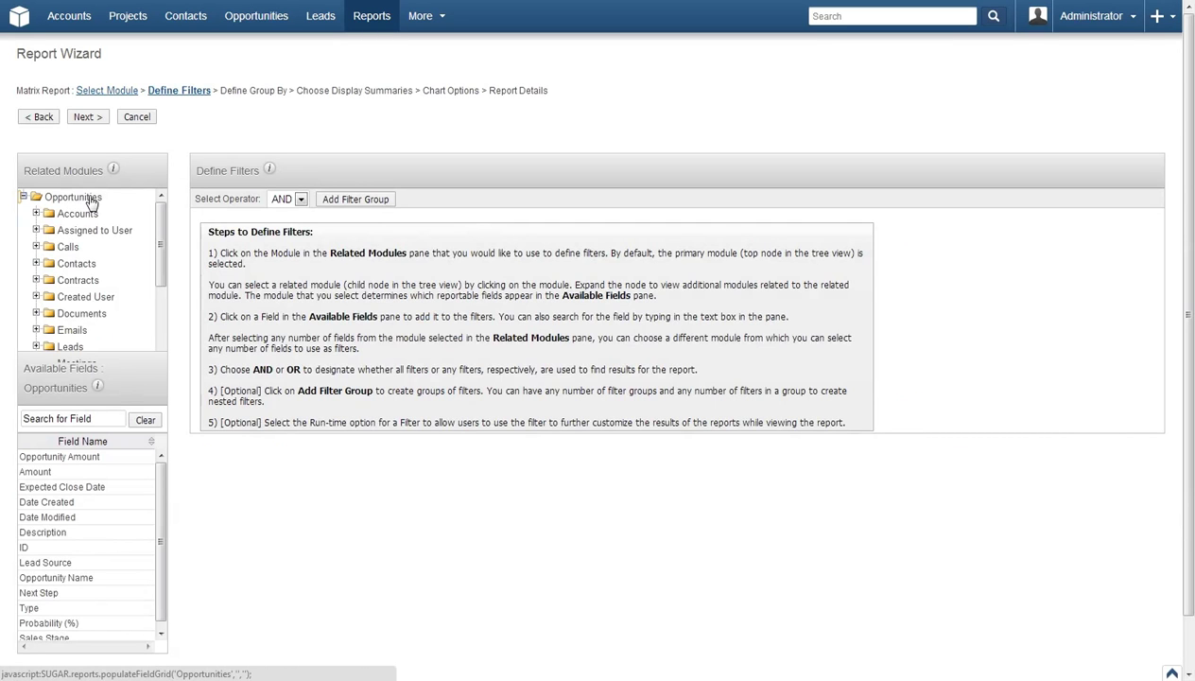
{"action": "left_click_drag", "start_coordinate": [159, 478], "coordinate": [158, 483]}
{"action": "left_click", "coordinate": [64, 631]}
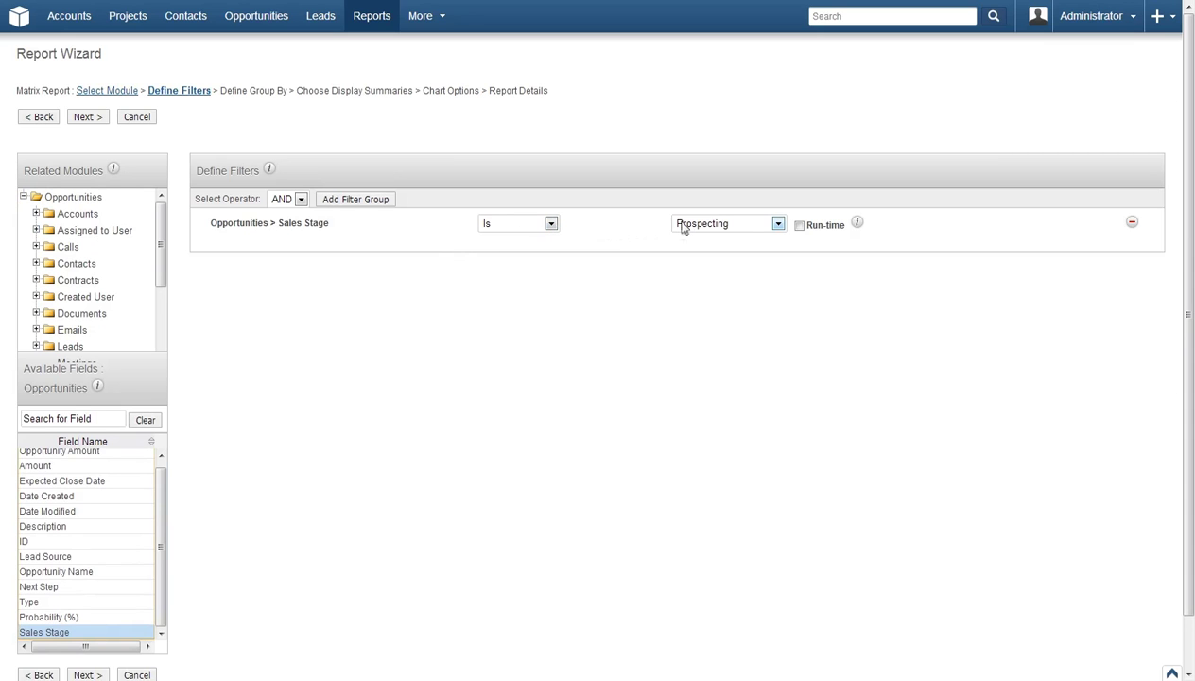
Set the Sales Stage filter to Is One Of, selecting Prospecting through Negotiation/Review
{"action": "left_click", "coordinate": [550, 224]}
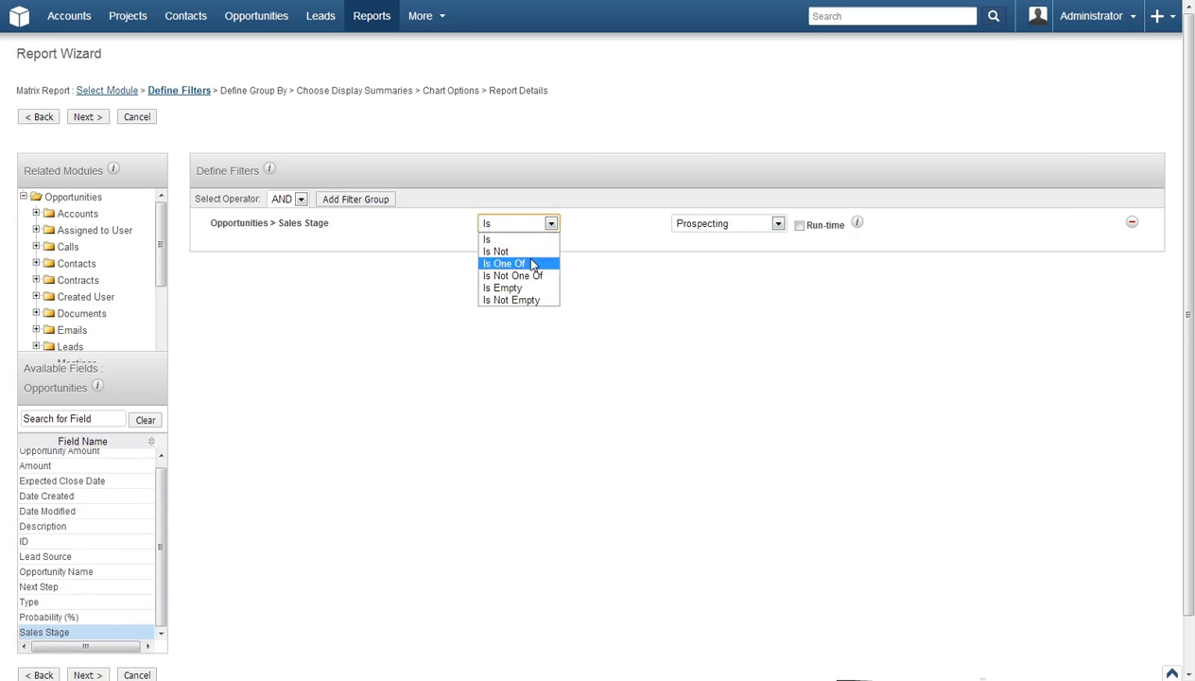
{"action": "left_click", "coordinate": [529, 264]}
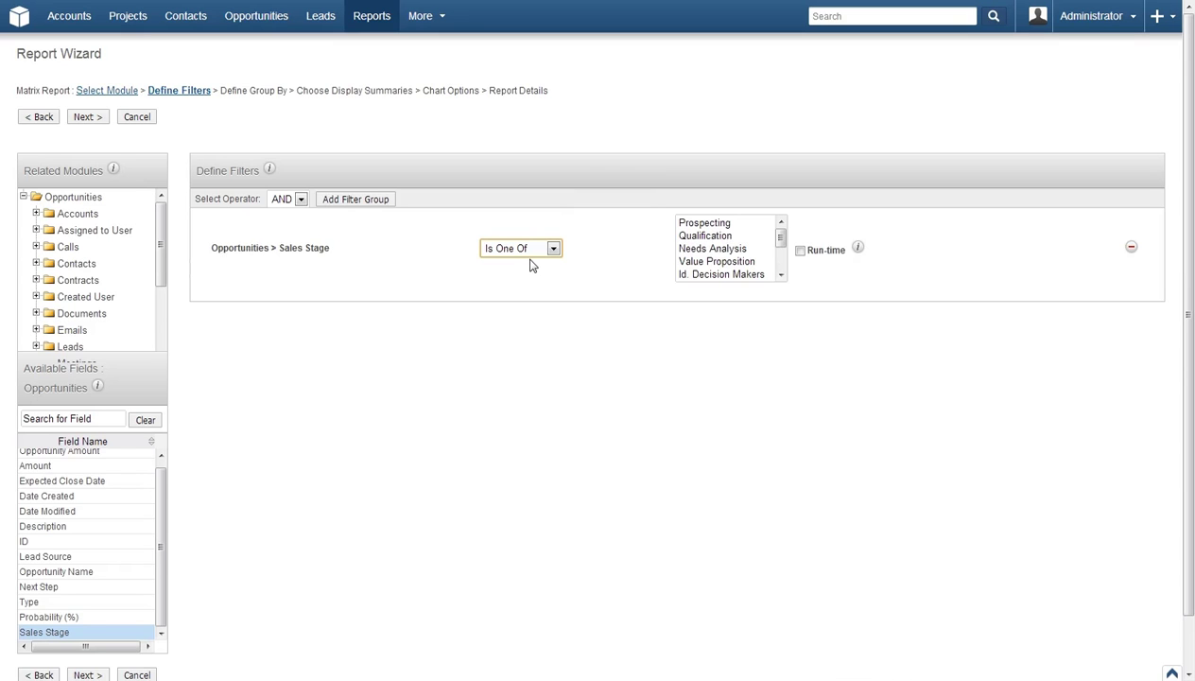
{"action": "left_click", "coordinate": [701, 224]}
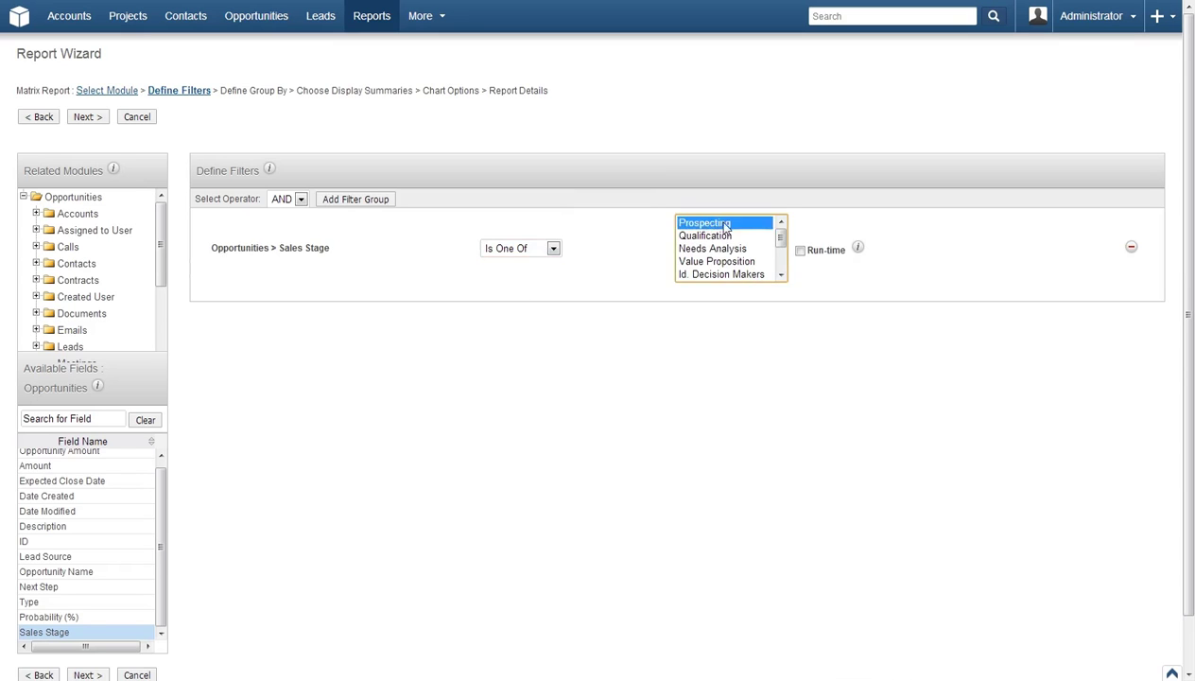
{"action": "scroll", "coordinate": [782, 238], "scroll_direction": "down", "scroll_amount": 3}
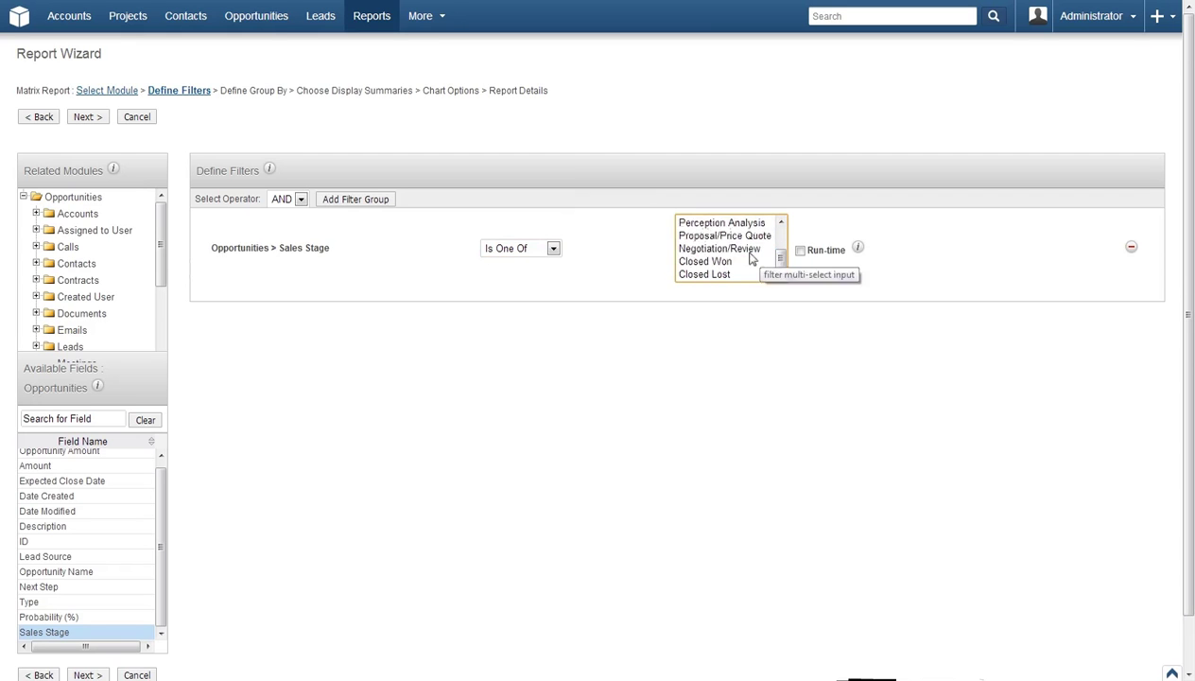
{"action": "left_click", "coordinate": [749, 250]}
{"action": "scroll", "coordinate": [777, 241], "scroll_direction": "up", "scroll_amount": 3}
{"action": "key", "text": "ctrl+a"}
Add an Expected Close Date filter set to This Year and marked Run-time
{"action": "double_click", "coordinate": [79, 486]}
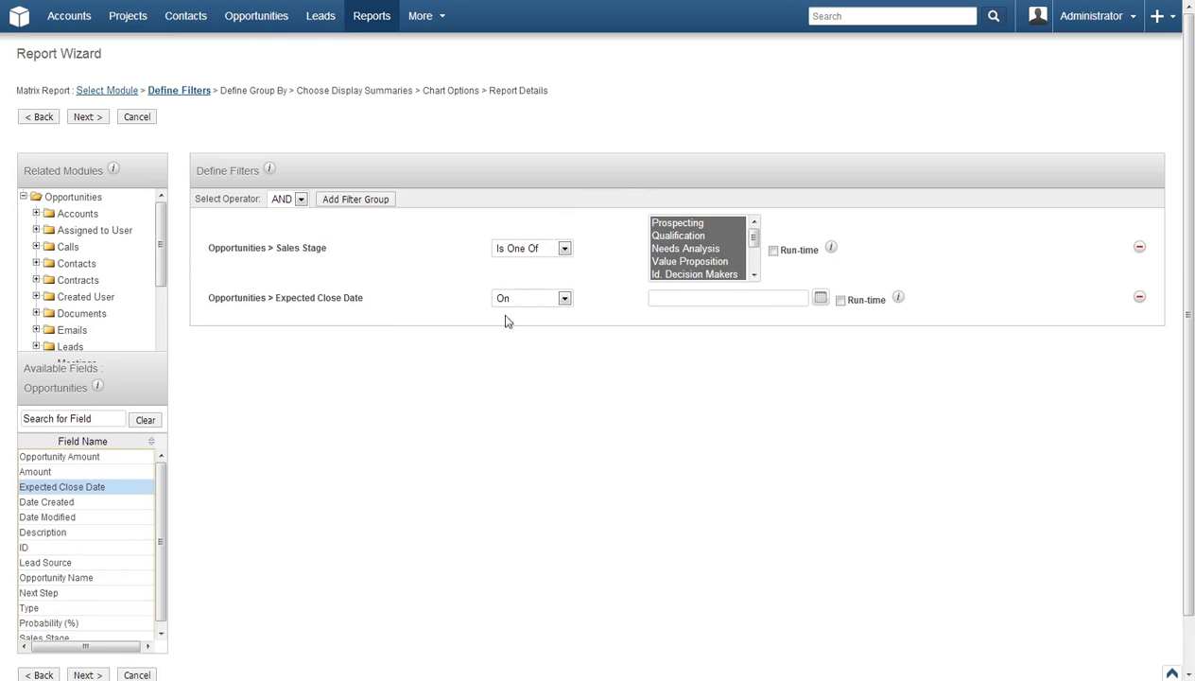
{"action": "left_click", "coordinate": [531, 301]}
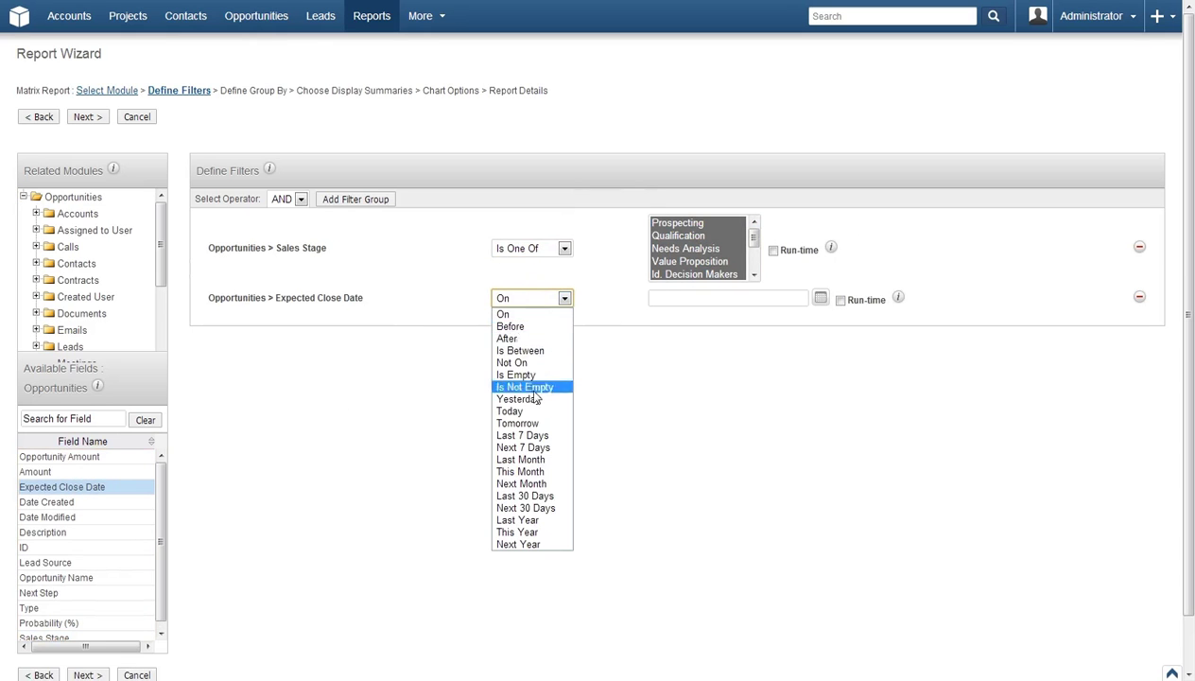
{"action": "left_click", "coordinate": [518, 532]}
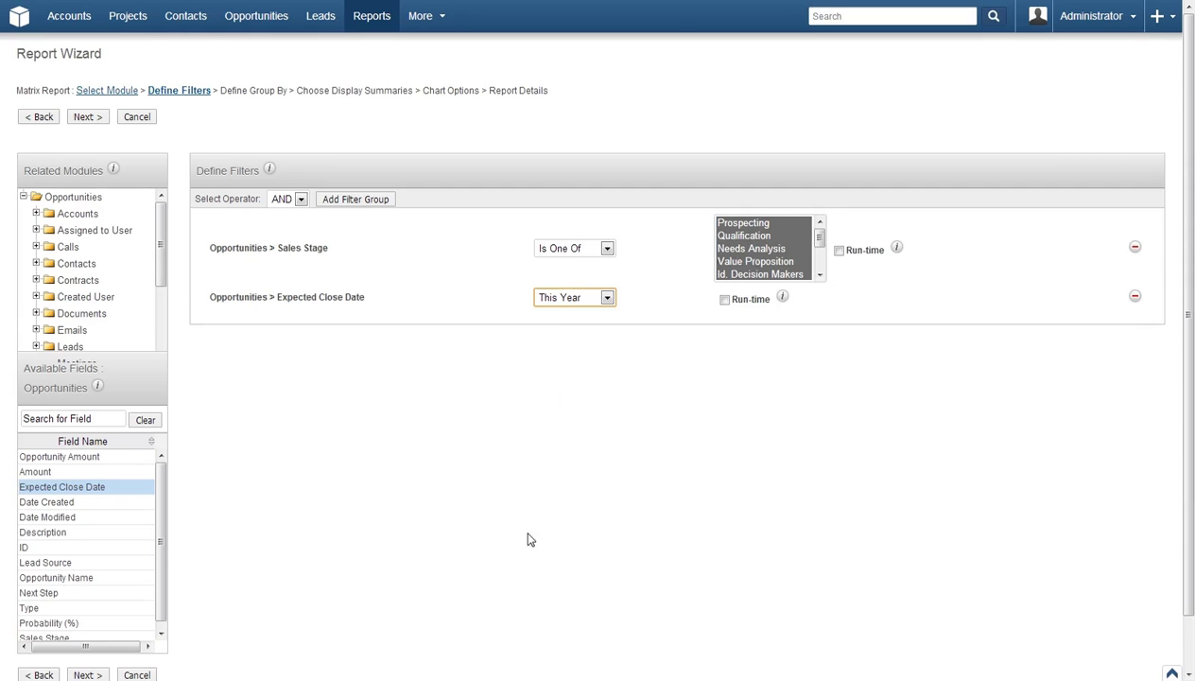
{"action": "left_click", "coordinate": [725, 300]}
Group the report first by Teams > Primary Team Name
{"action": "left_click", "coordinate": [93, 121]}
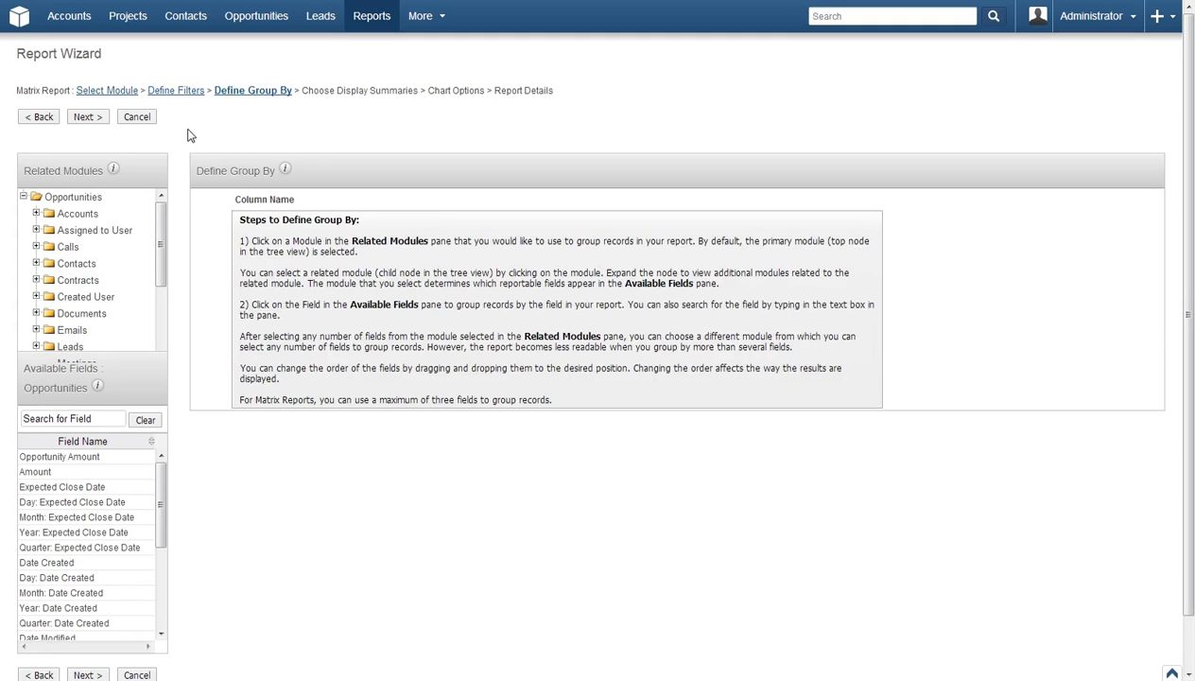
{"action": "left_click_drag", "start_coordinate": [163, 280], "coordinate": [162, 315]}
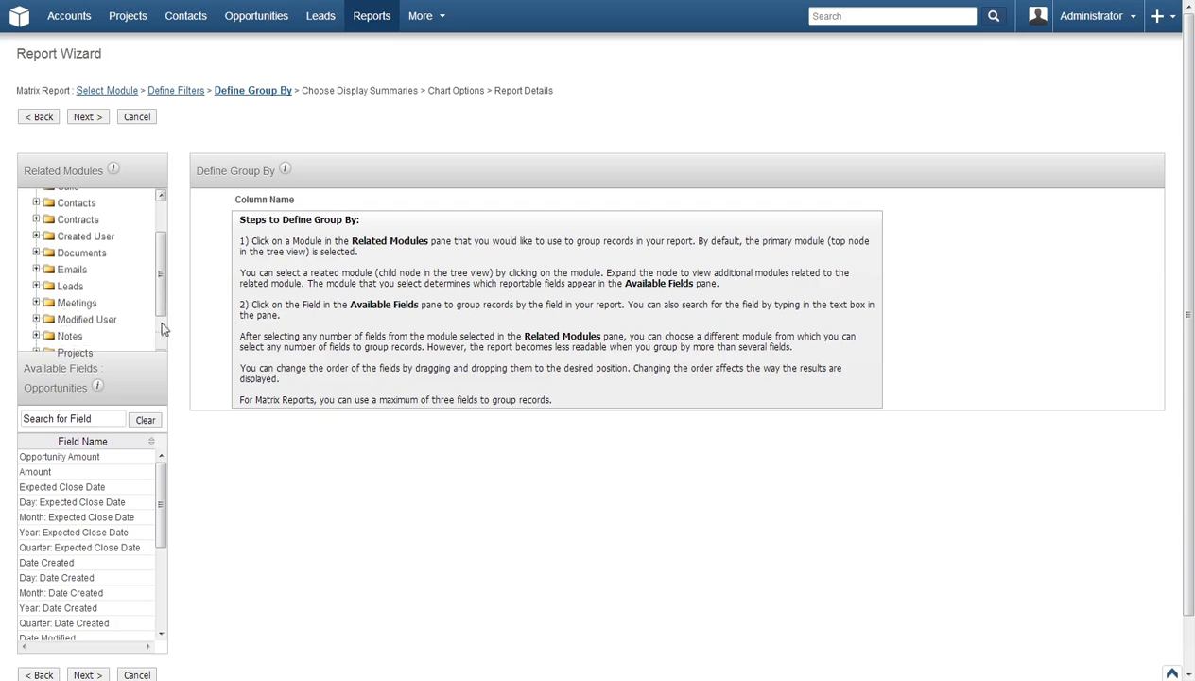
{"action": "scroll", "coordinate": [90, 283], "scroll_direction": "down", "scroll_amount": 2}
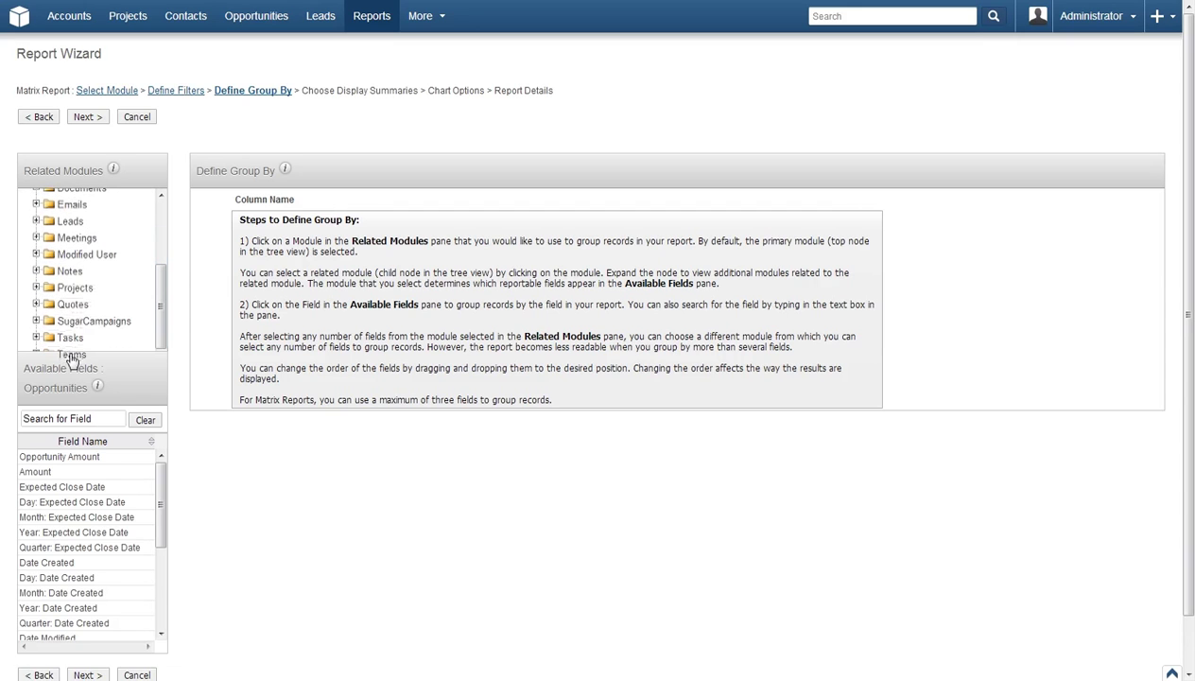
{"action": "left_click", "coordinate": [71, 356]}
{"action": "left_click_drag", "start_coordinate": [161, 476], "coordinate": [160, 492]}
{"action": "left_click", "coordinate": [100, 582]}
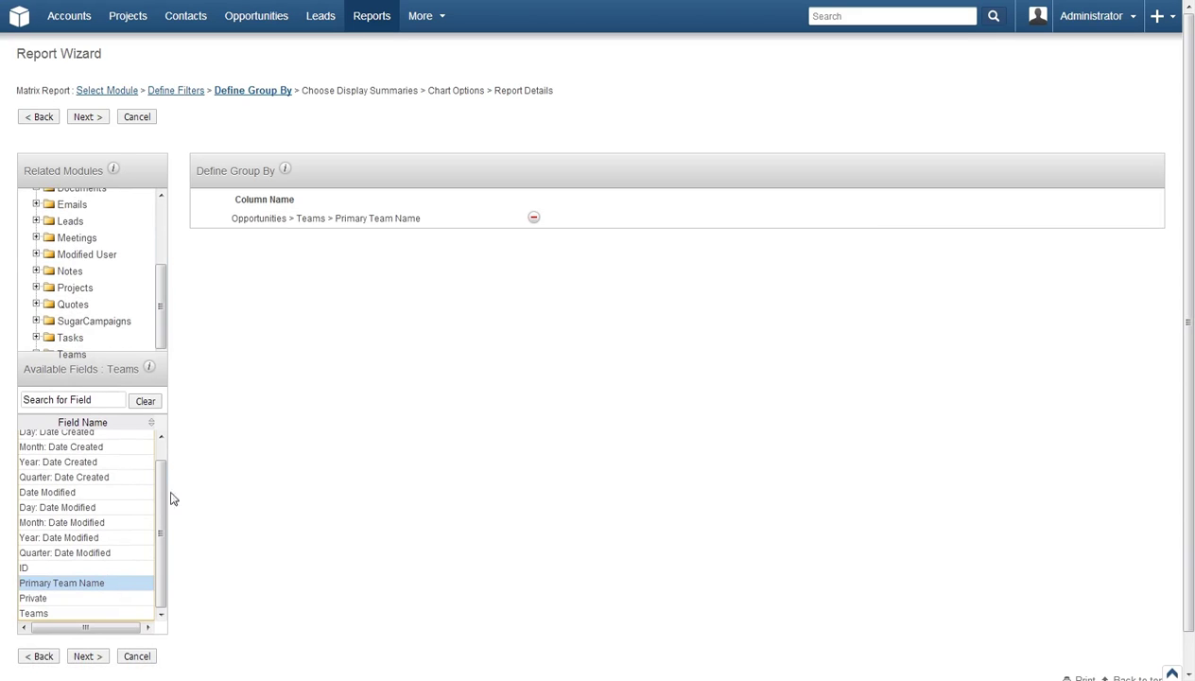
Add Month: Expected Close Date from Opportunities as the second grouping
{"action": "left_click_drag", "start_coordinate": [162, 336], "coordinate": [165, 259]}
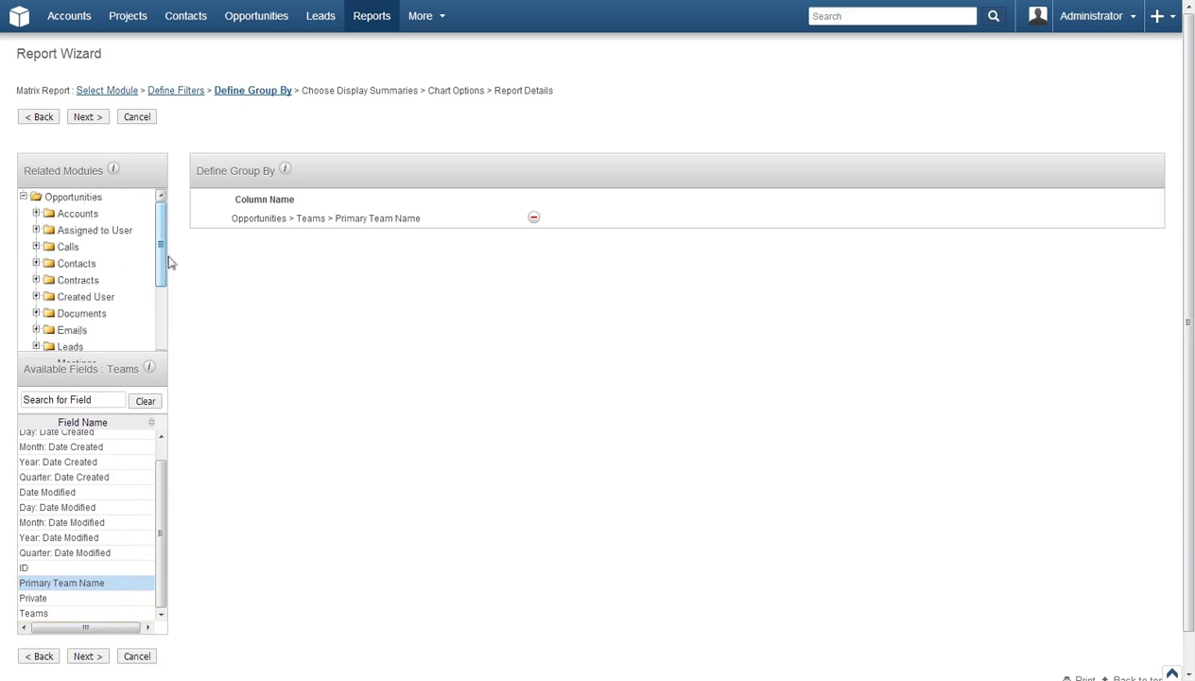
{"action": "left_click", "coordinate": [98, 199]}
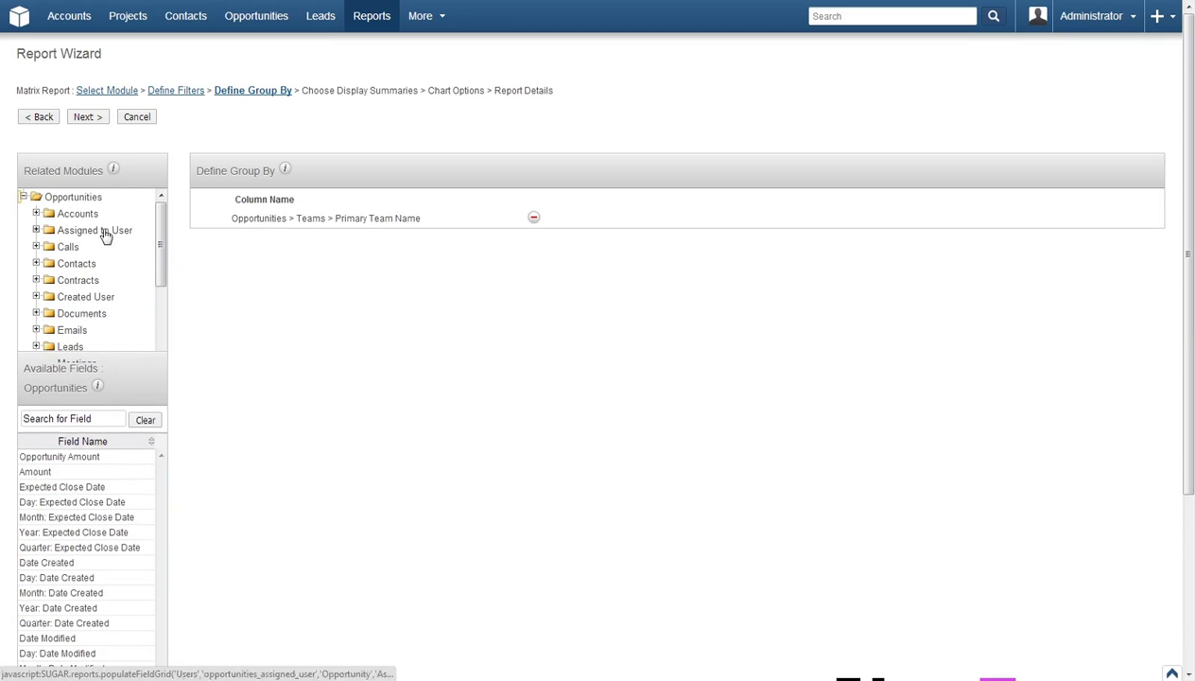
{"action": "left_click", "coordinate": [108, 517]}
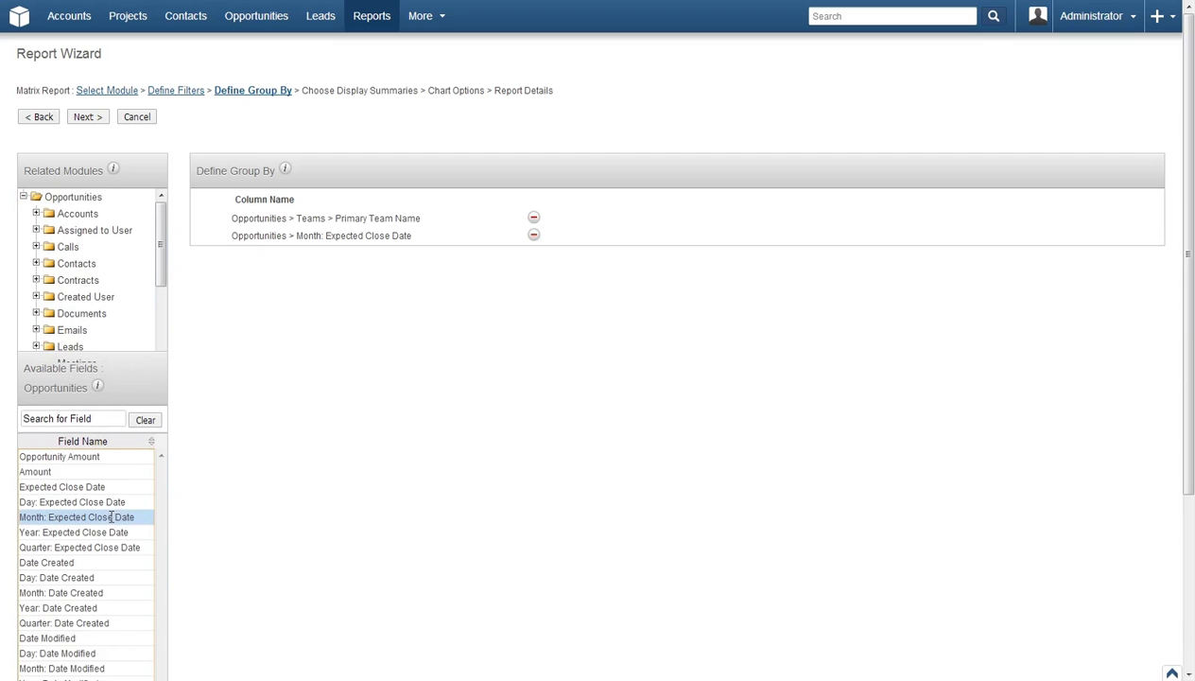
Add SUM: Amount as the summary column and continue to Chart Options
{"action": "left_click", "coordinate": [87, 117]}
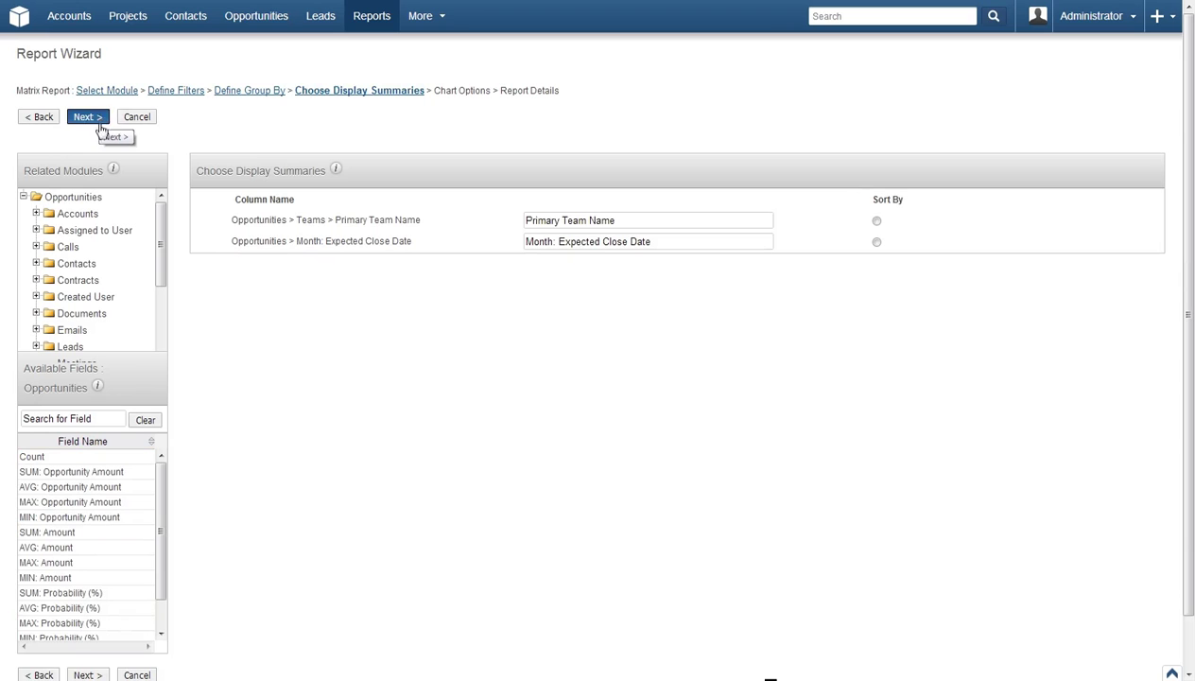
{"action": "left_click", "coordinate": [95, 201]}
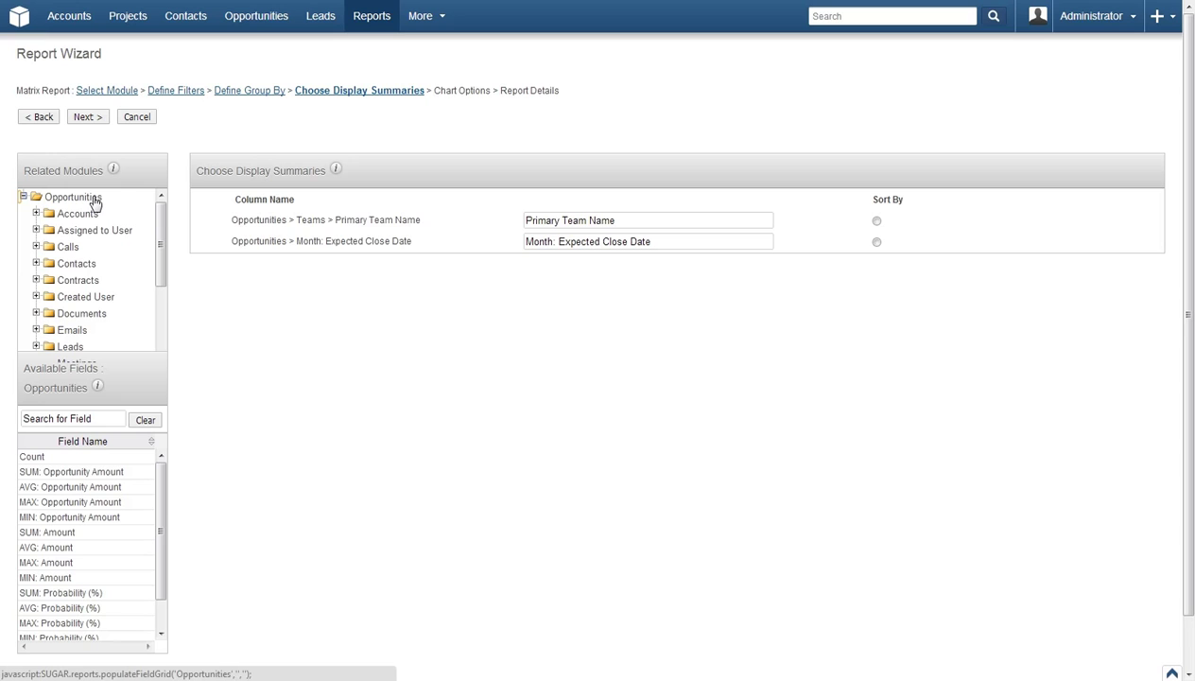
{"action": "left_click", "coordinate": [67, 531]}
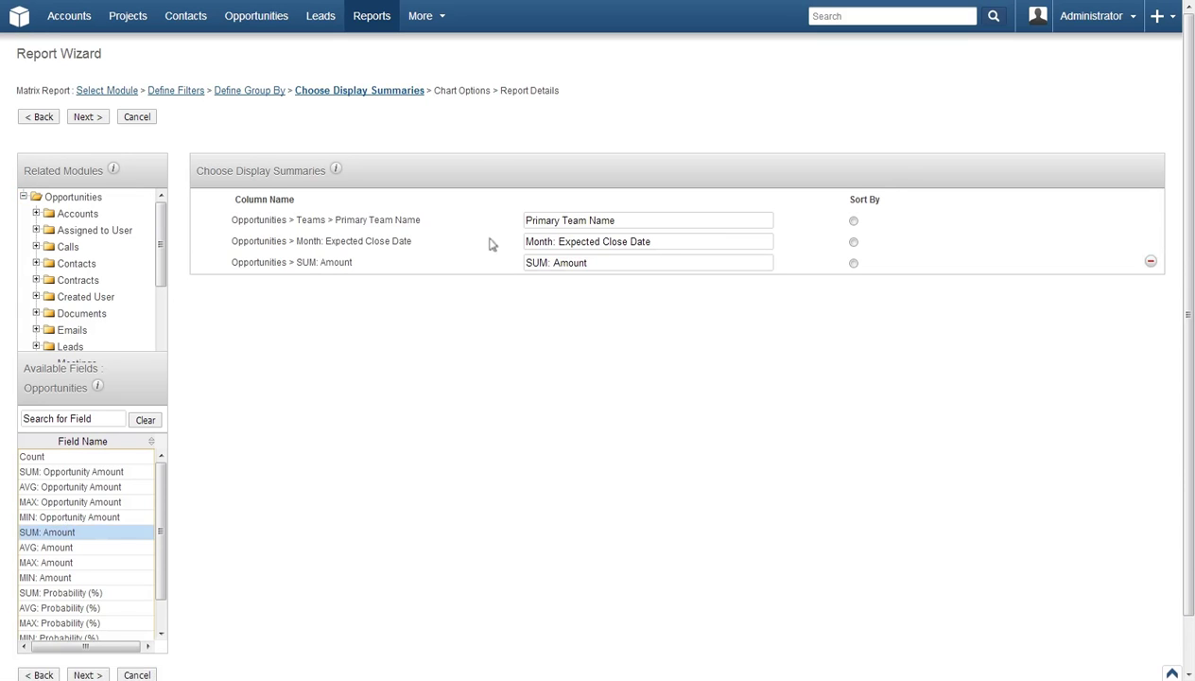
{"action": "left_click", "coordinate": [92, 120]}
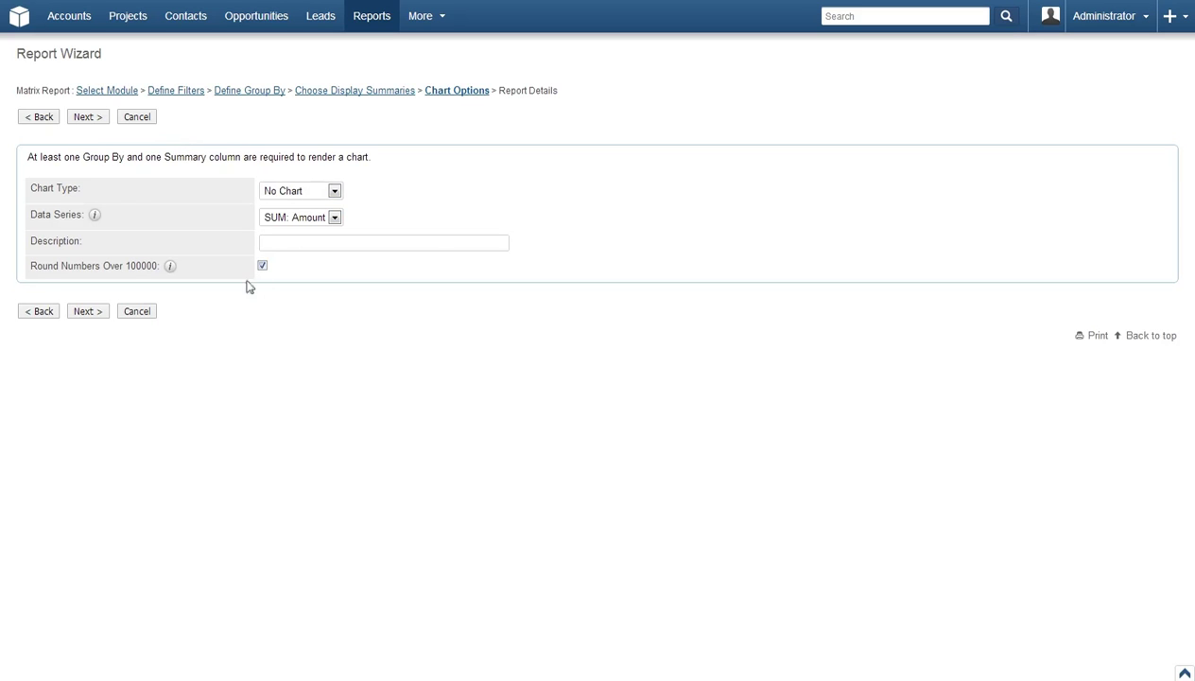
Name the report 'Opportunities Closing This Year by Team', enable Show Query, then save and run
{"action": "left_click", "coordinate": [88, 312]}
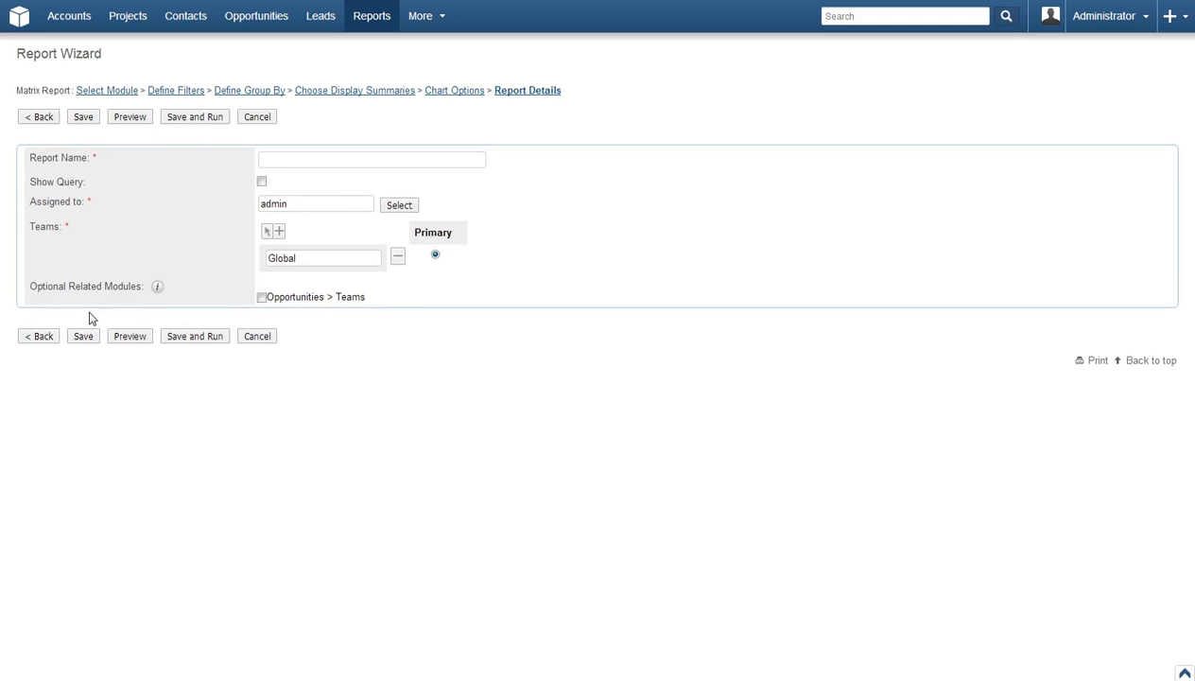
{"action": "left_click", "coordinate": [269, 161]}
{"action": "type", "text": "Opportunities Closing This Year by Team"}
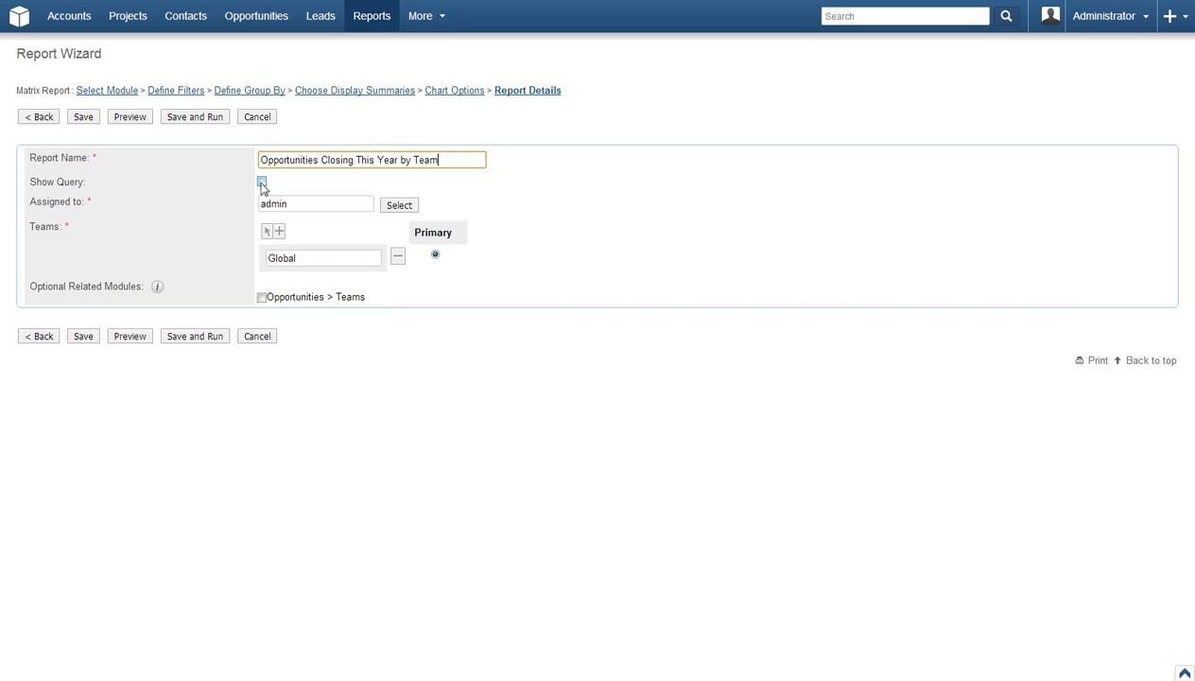
{"action": "left_click", "coordinate": [262, 183]}
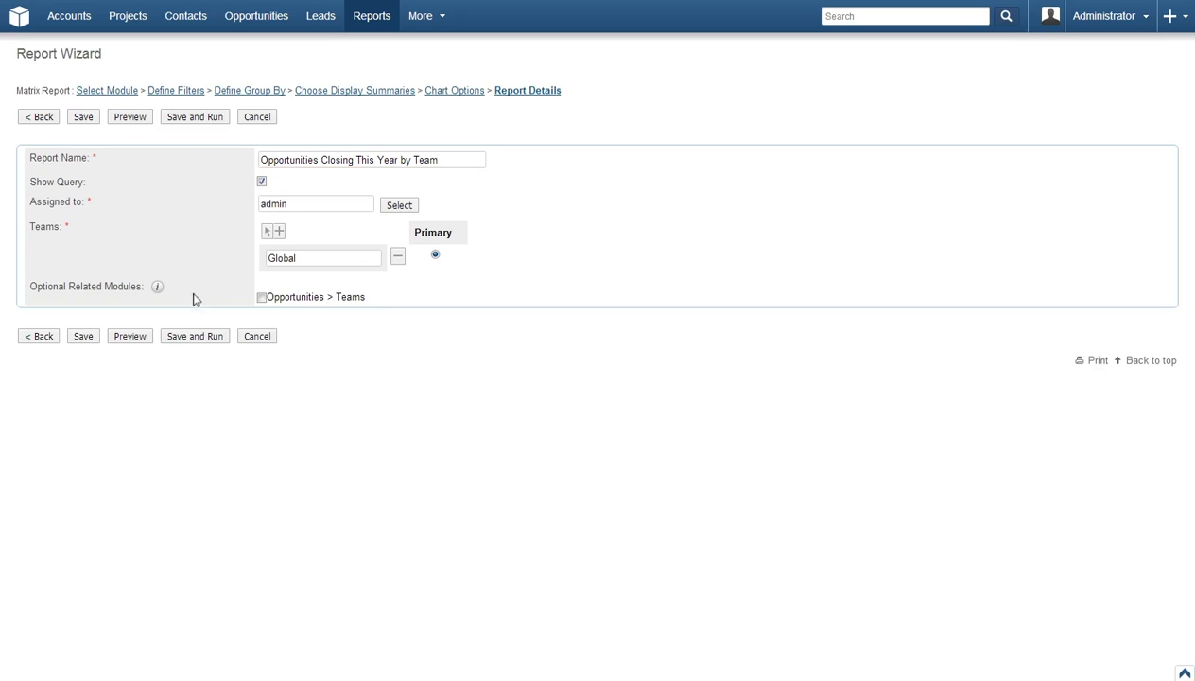
{"action": "left_click", "coordinate": [177, 345]}
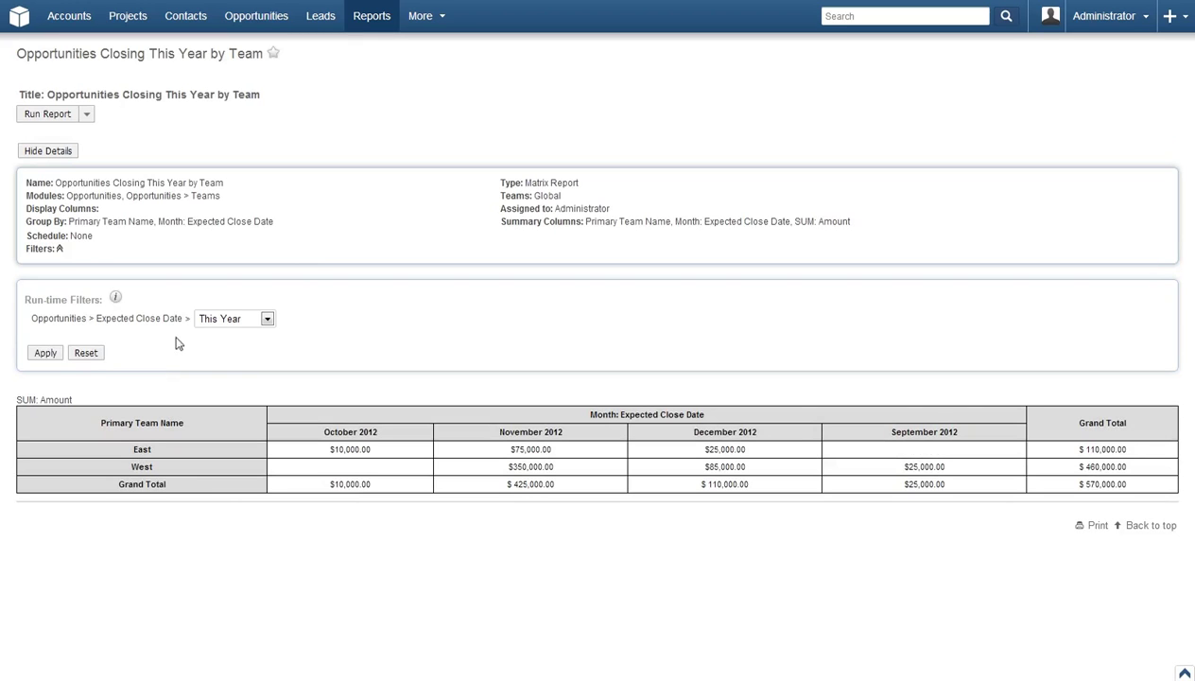
Open the Run Report actions menu on the saved report's team and month totals
{"action": "left_click", "coordinate": [87, 117]}
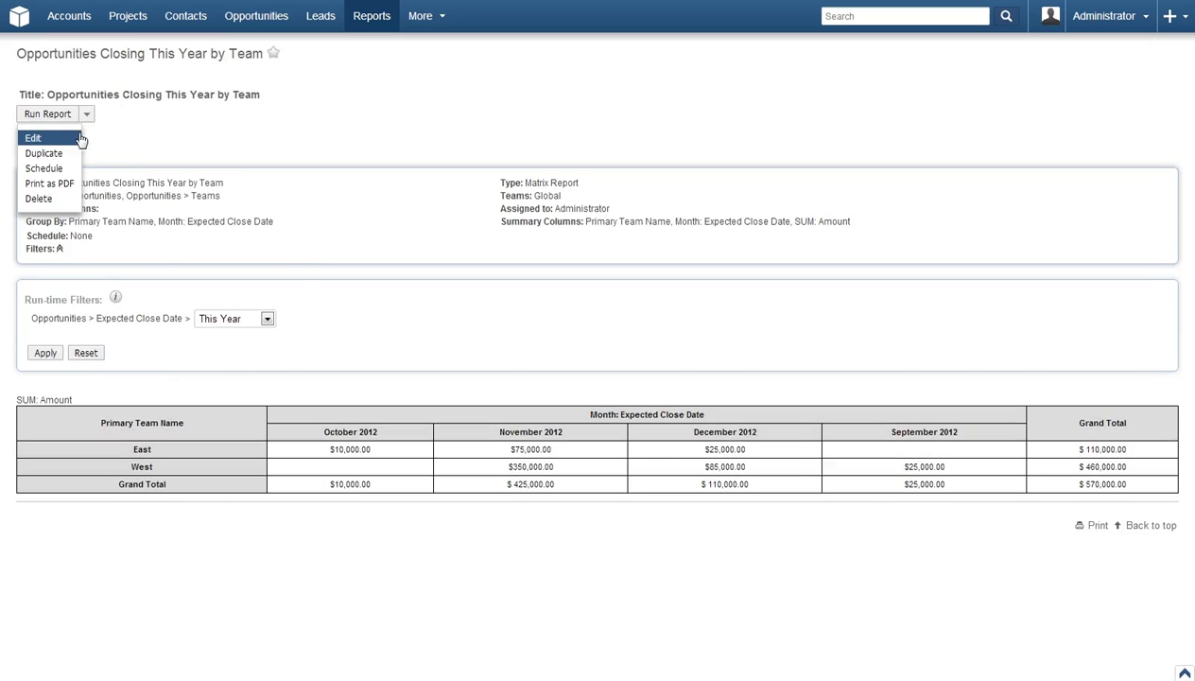
{"action": "mouse_move", "coordinate": [68, 158]}
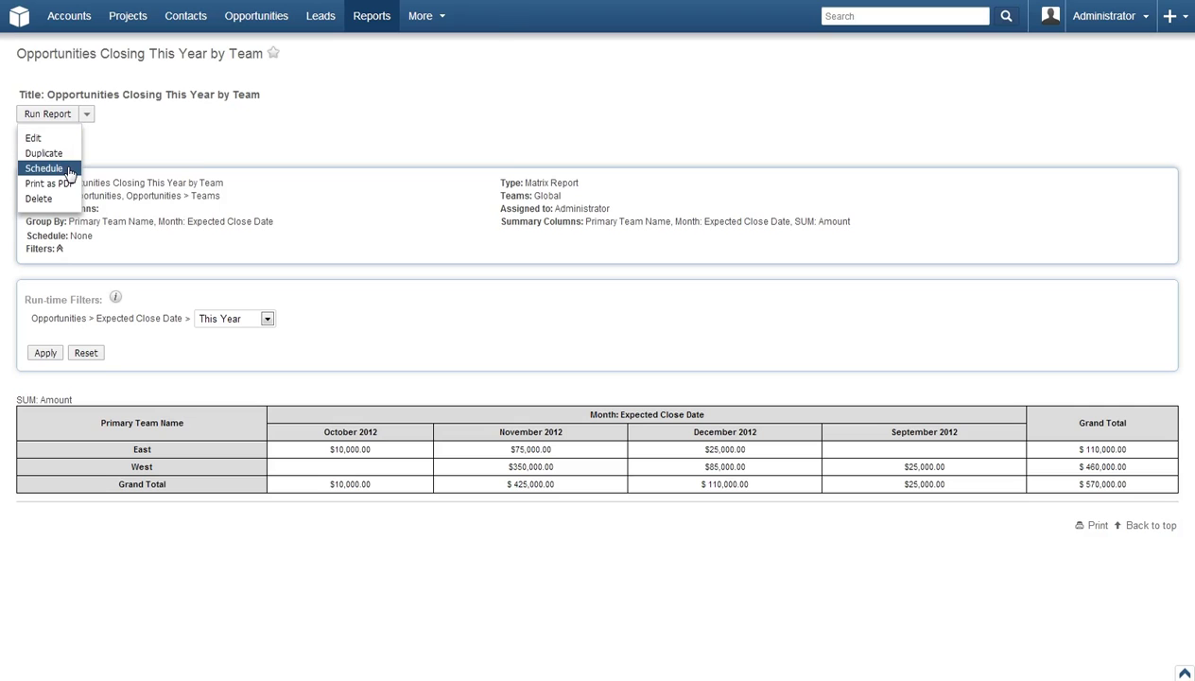
{"action": "left_click", "coordinate": [69, 172]}
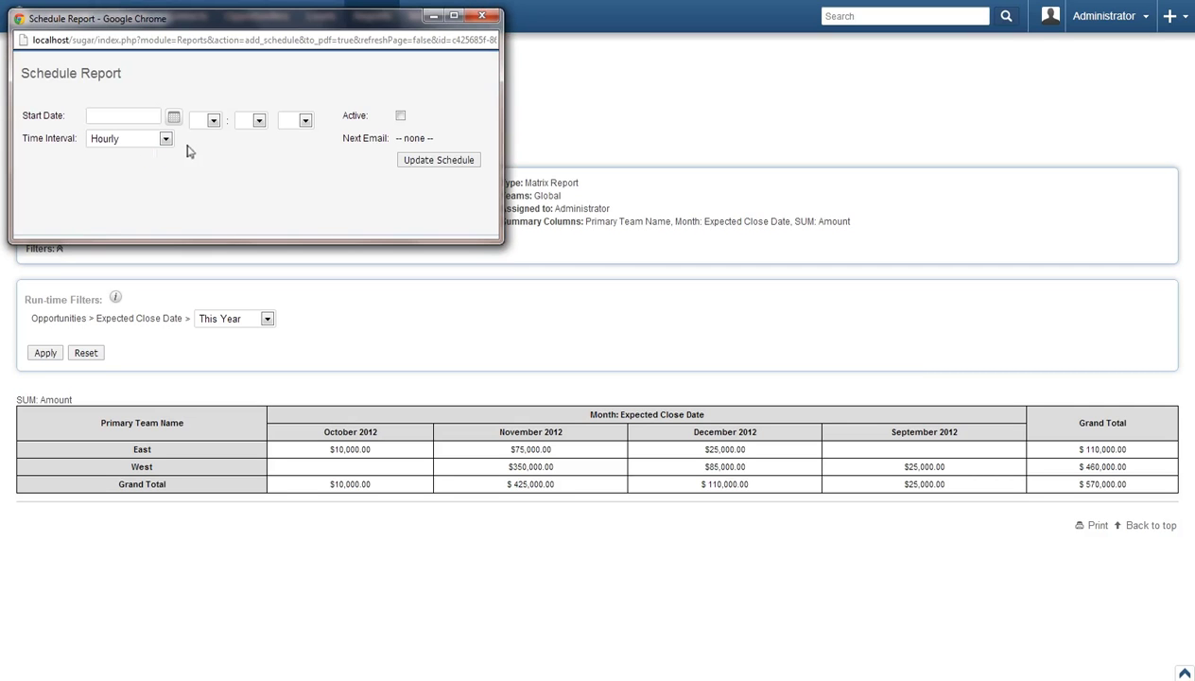
{"action": "left_click", "coordinate": [423, 166]}
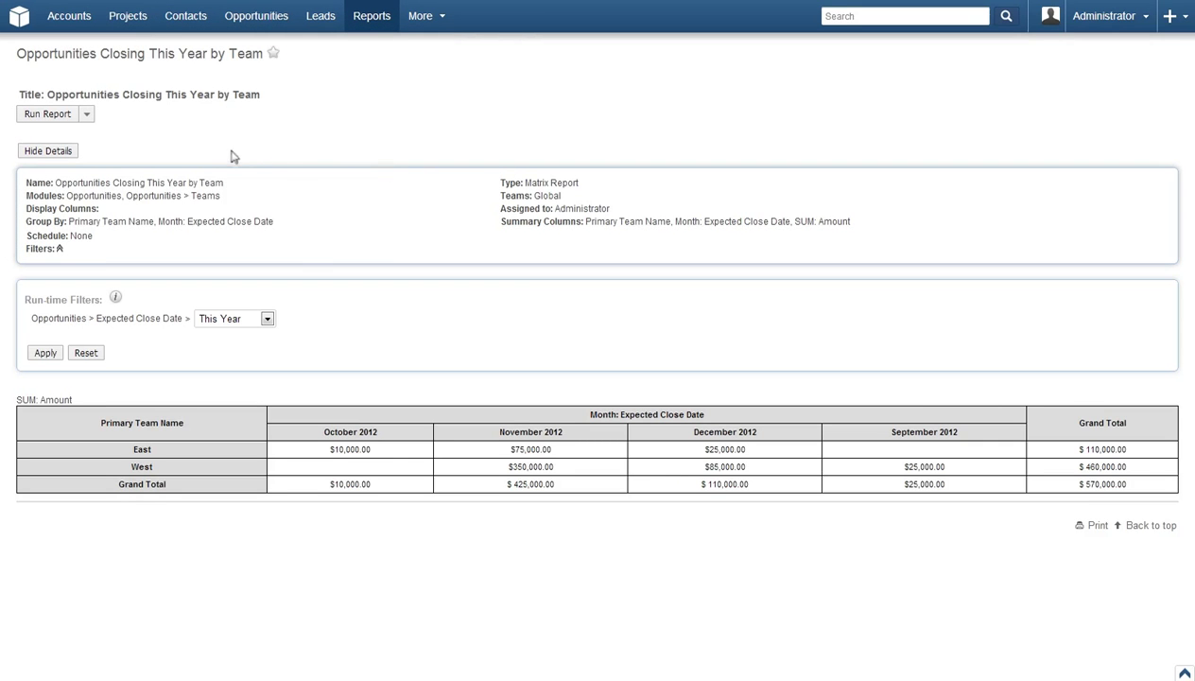
{"action": "left_click", "coordinate": [88, 116]}
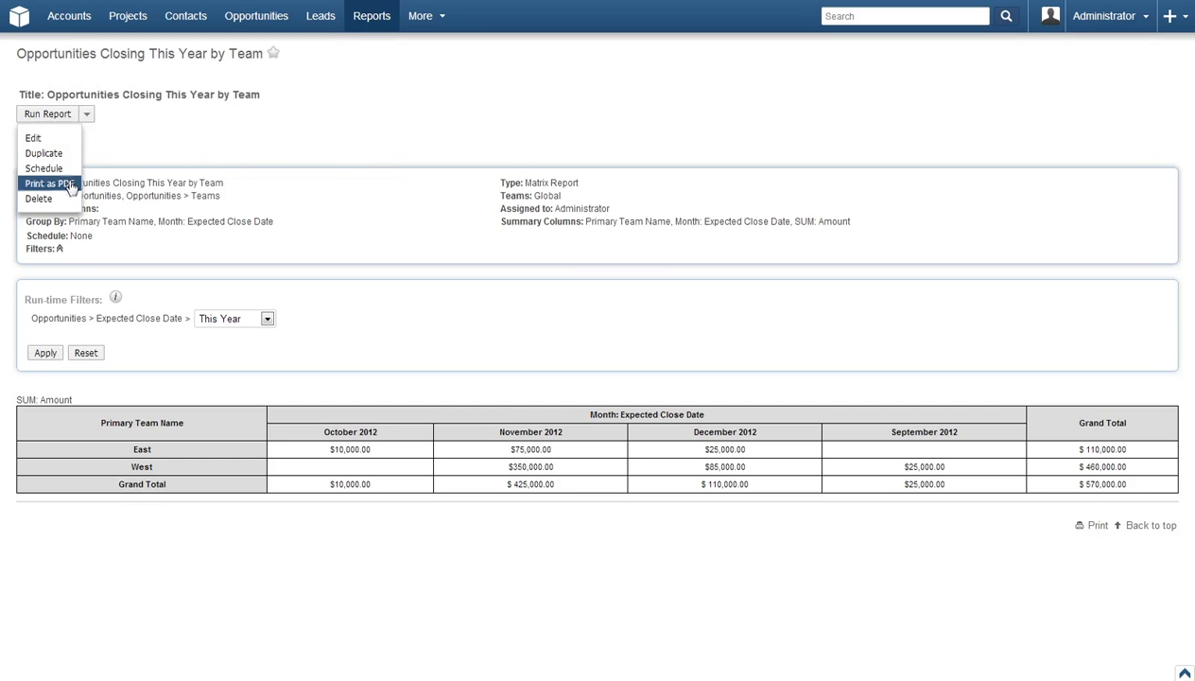
{"action": "left_click", "coordinate": [132, 156]}
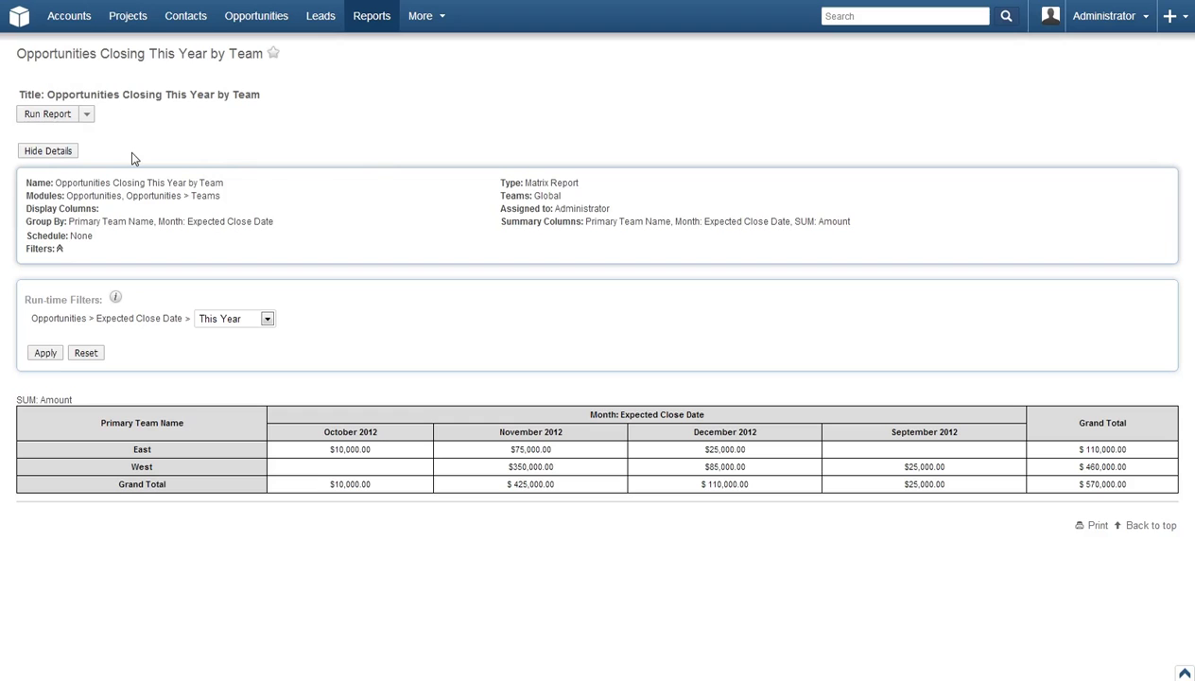
{"action": "left_click", "coordinate": [75, 156]}
{"action": "left_click", "coordinate": [74, 156]}
{"action": "left_click", "coordinate": [371, 21]}
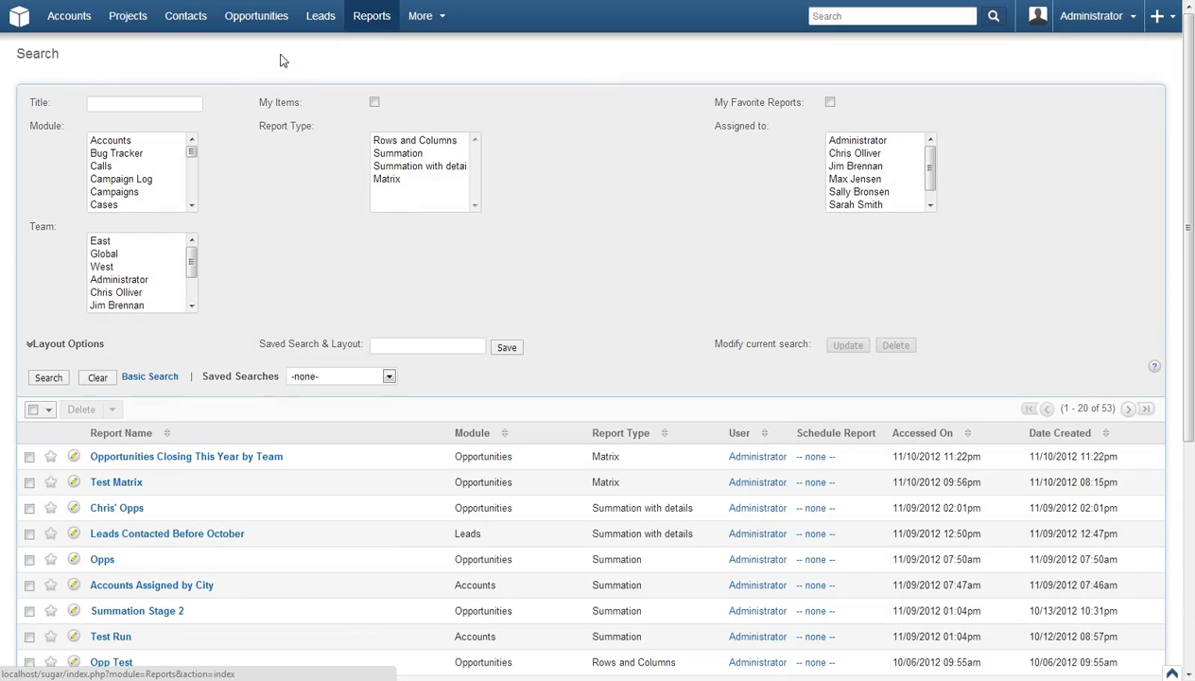
{"action": "left_click", "coordinate": [188, 101]}
{"action": "key", "text": "ctrl+v"}
{"action": "left_click", "coordinate": [56, 378]}
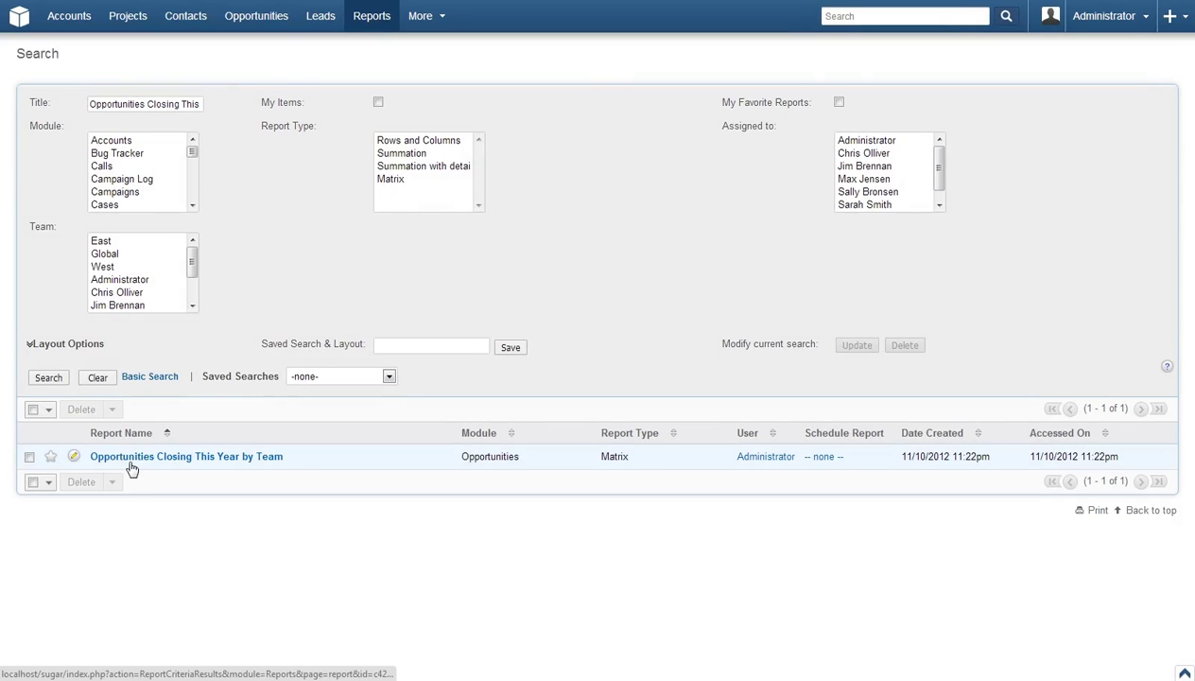
{"action": "left_click", "coordinate": [134, 461]}
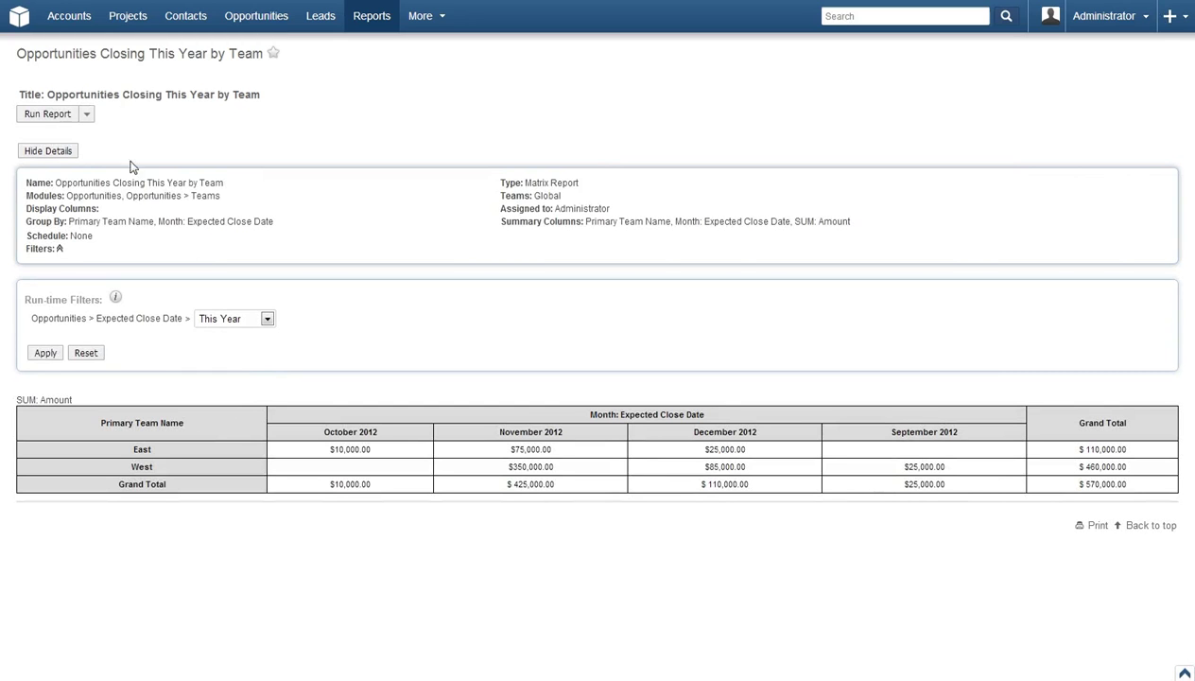
Edit the report to add Assigned to User > User Name as a third grouping, then save and run
{"action": "left_click", "coordinate": [86, 115]}
{"action": "left_click", "coordinate": [58, 137]}
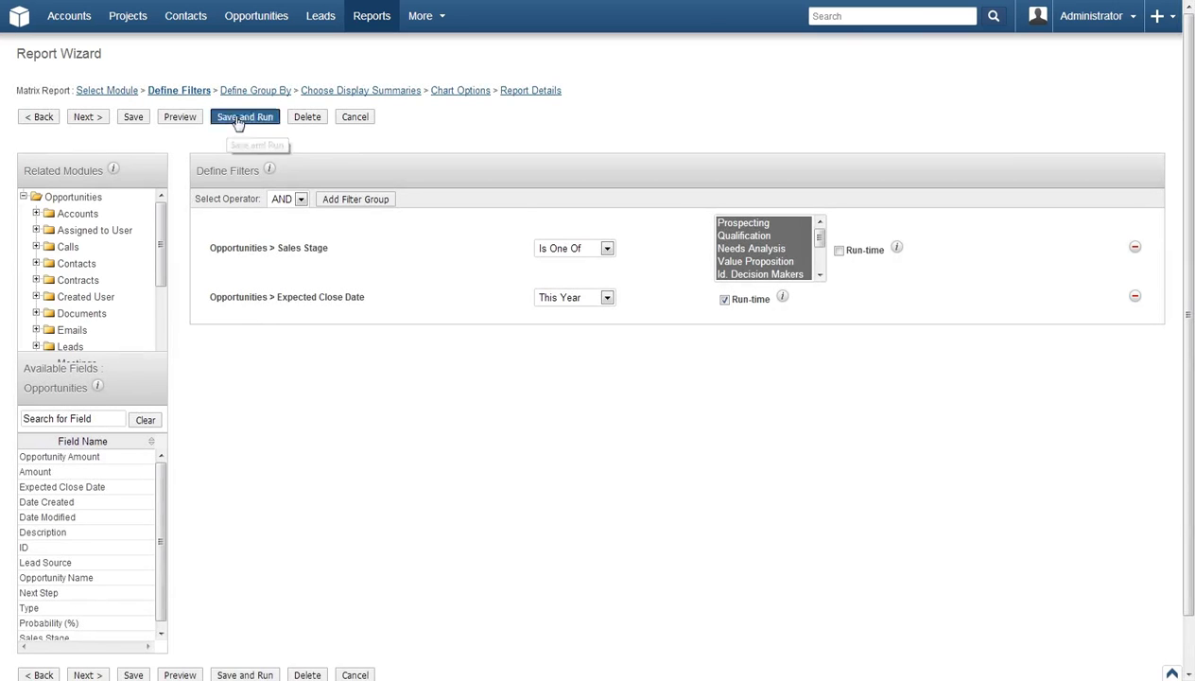
{"action": "left_click", "coordinate": [259, 97]}
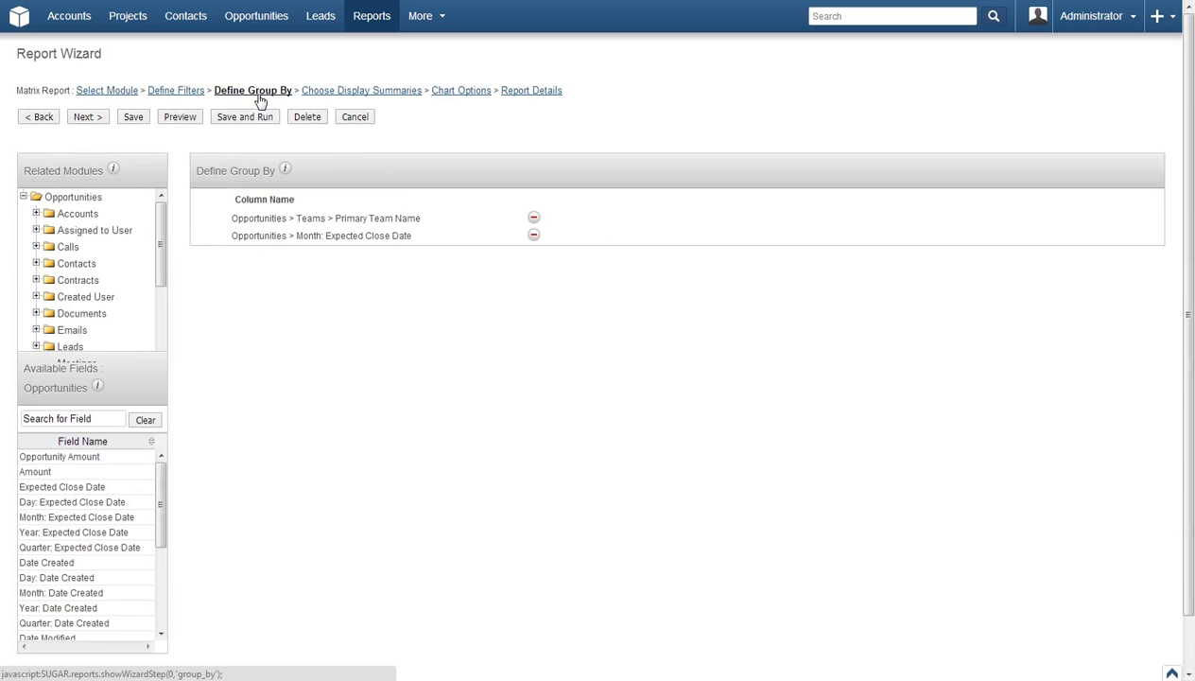
{"action": "left_click", "coordinate": [113, 233]}
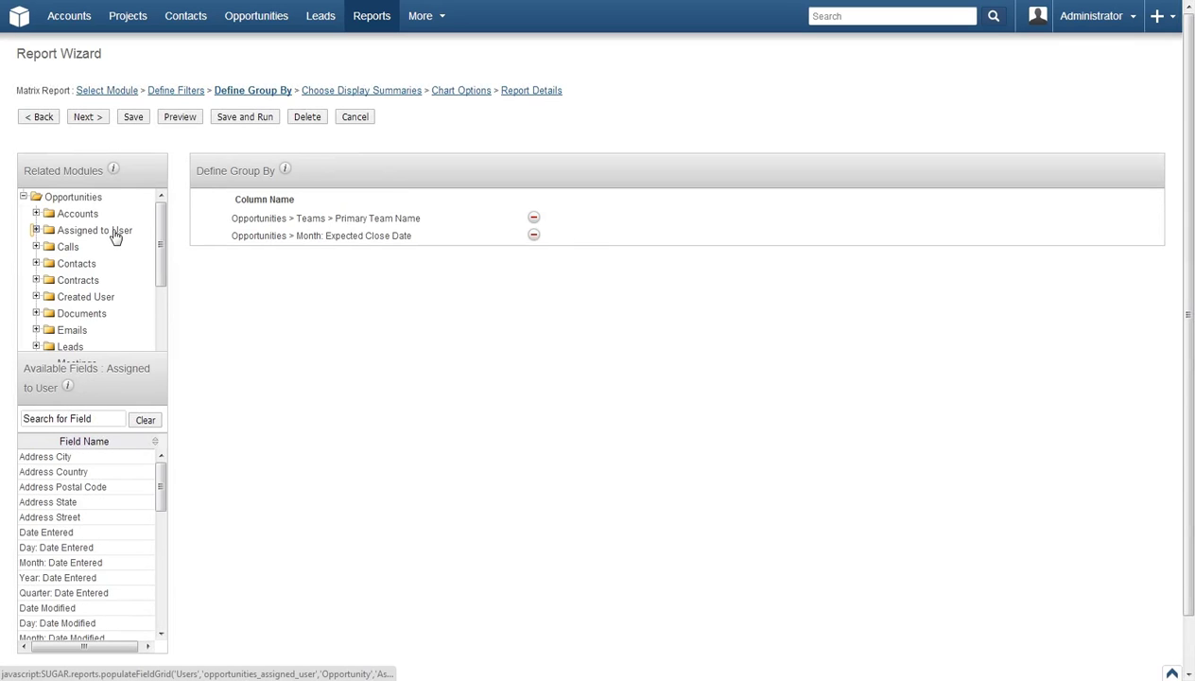
{"action": "left_click", "coordinate": [78, 418]}
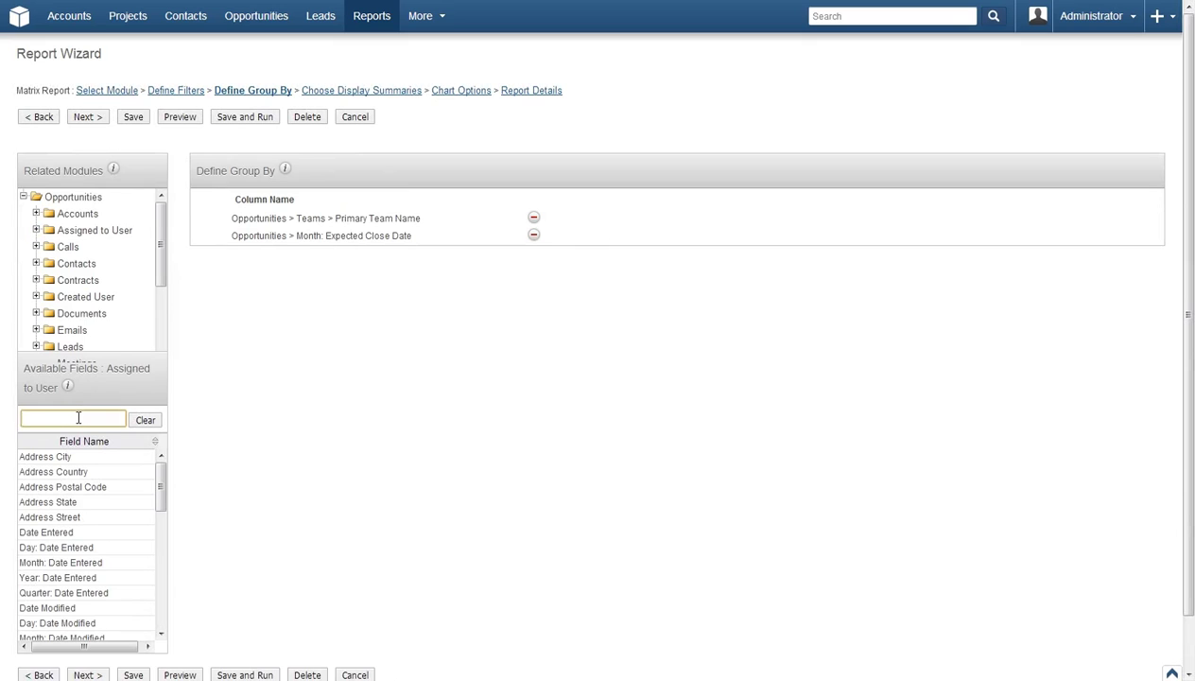
{"action": "type", "text": "name"}
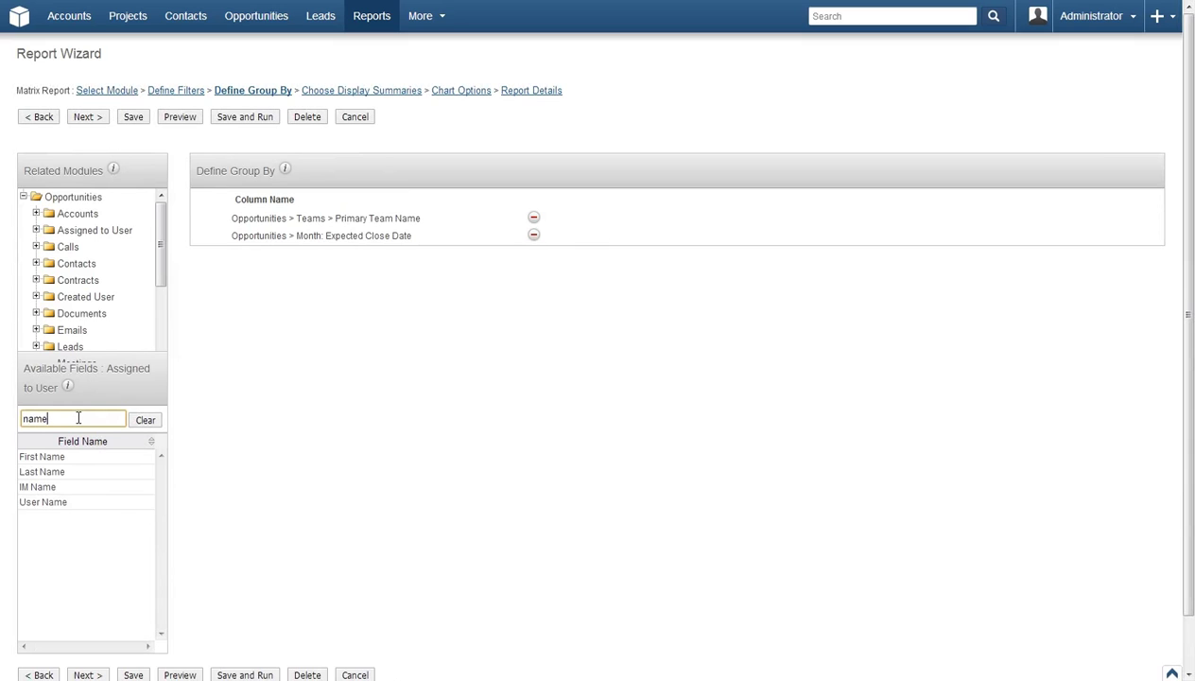
{"action": "double_click", "coordinate": [49, 501]}
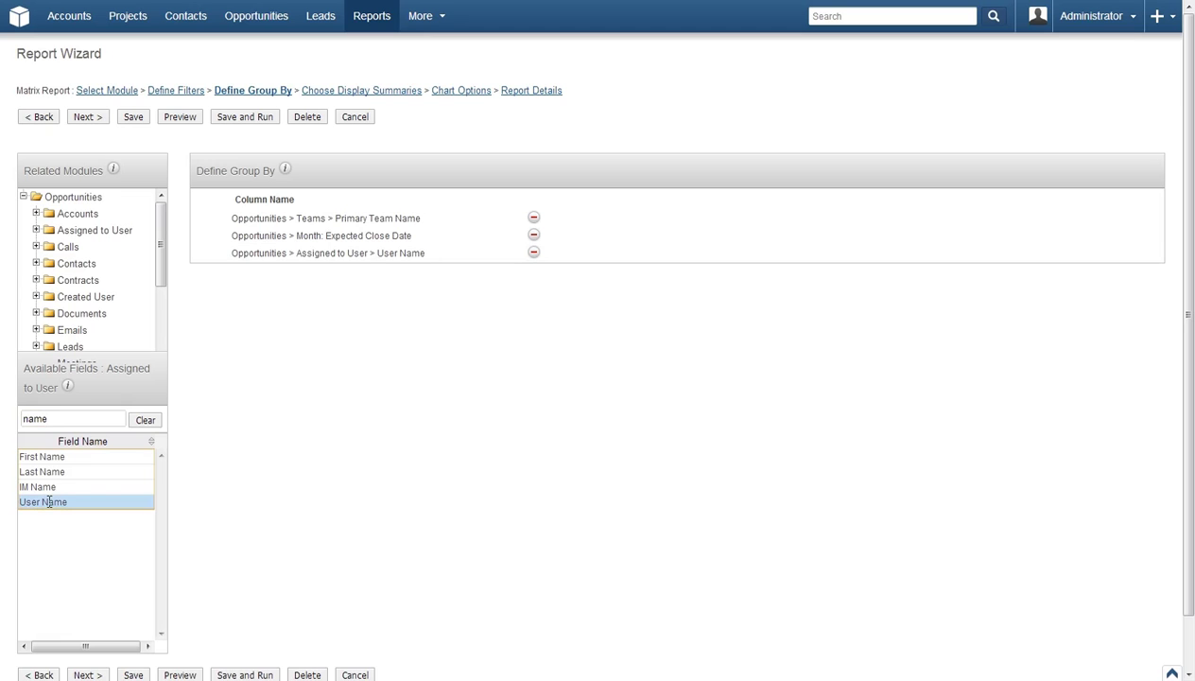
{"action": "left_click", "coordinate": [245, 118]}
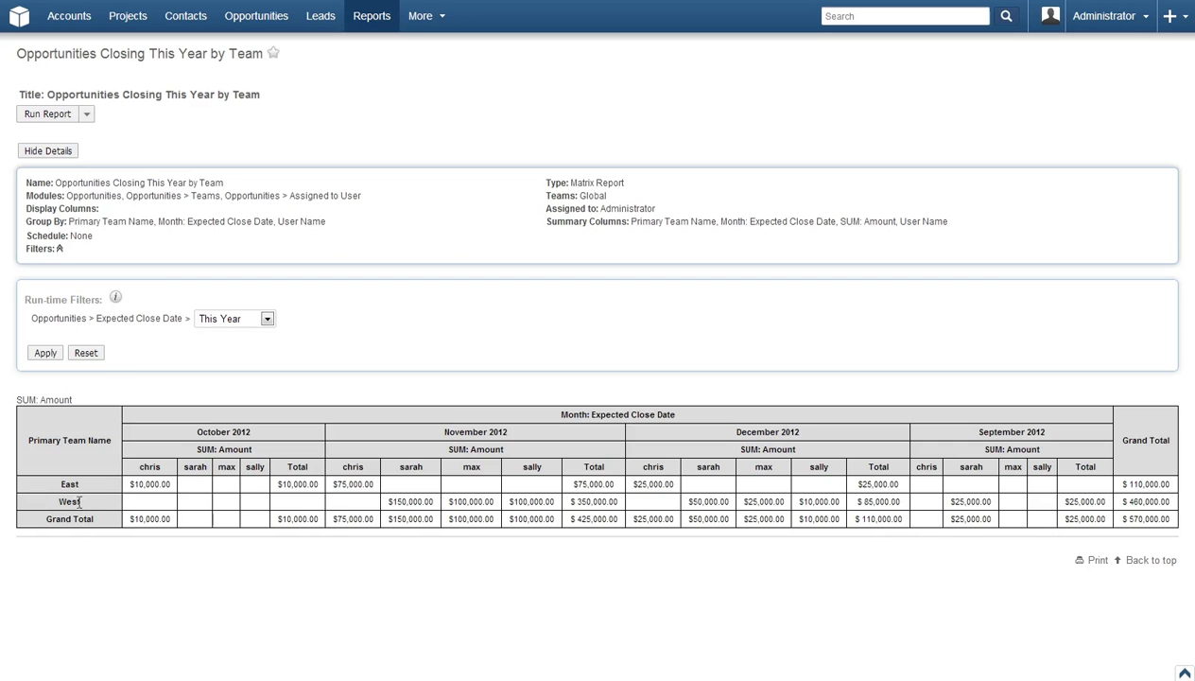
Edit the report details to use the 2 X 1 layout option, then save and run
{"action": "left_click", "coordinate": [85, 115]}
{"action": "left_click", "coordinate": [71, 141]}
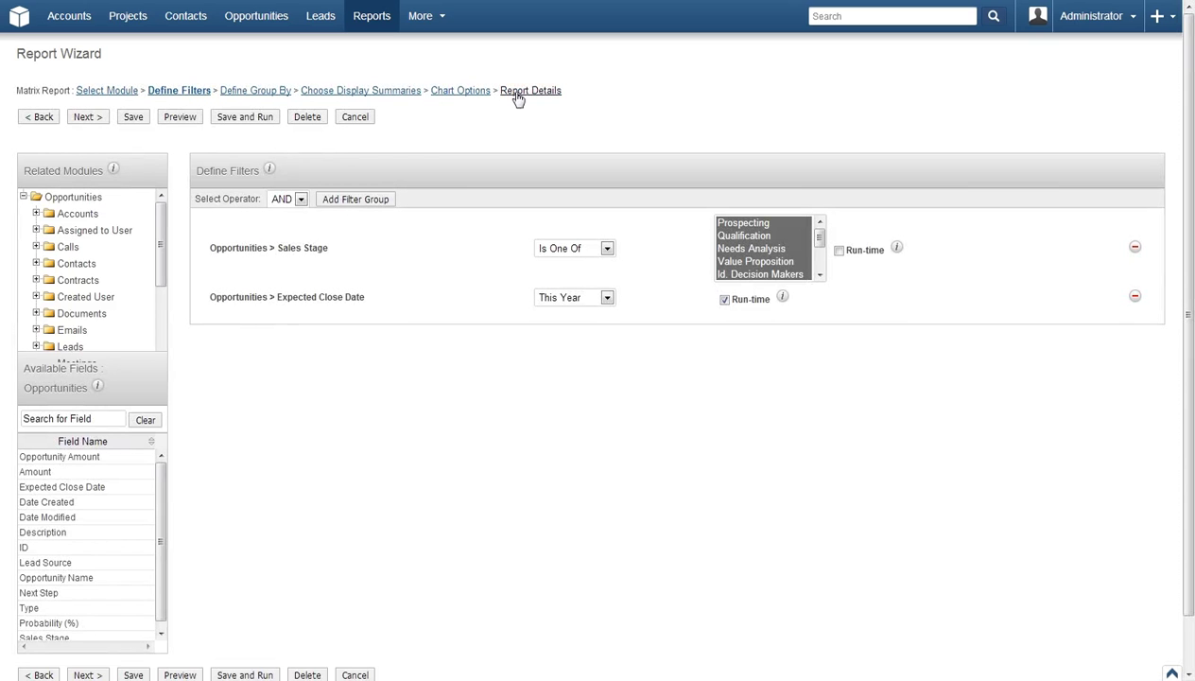
{"action": "left_click", "coordinate": [518, 92]}
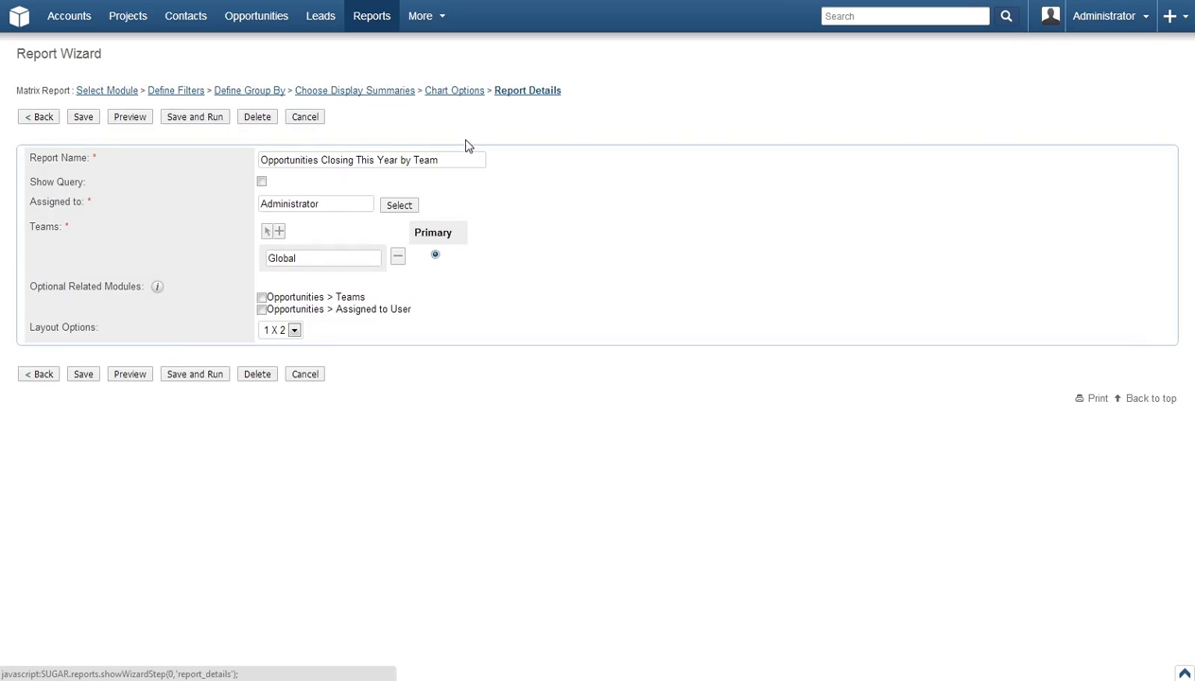
{"action": "left_click", "coordinate": [294, 331]}
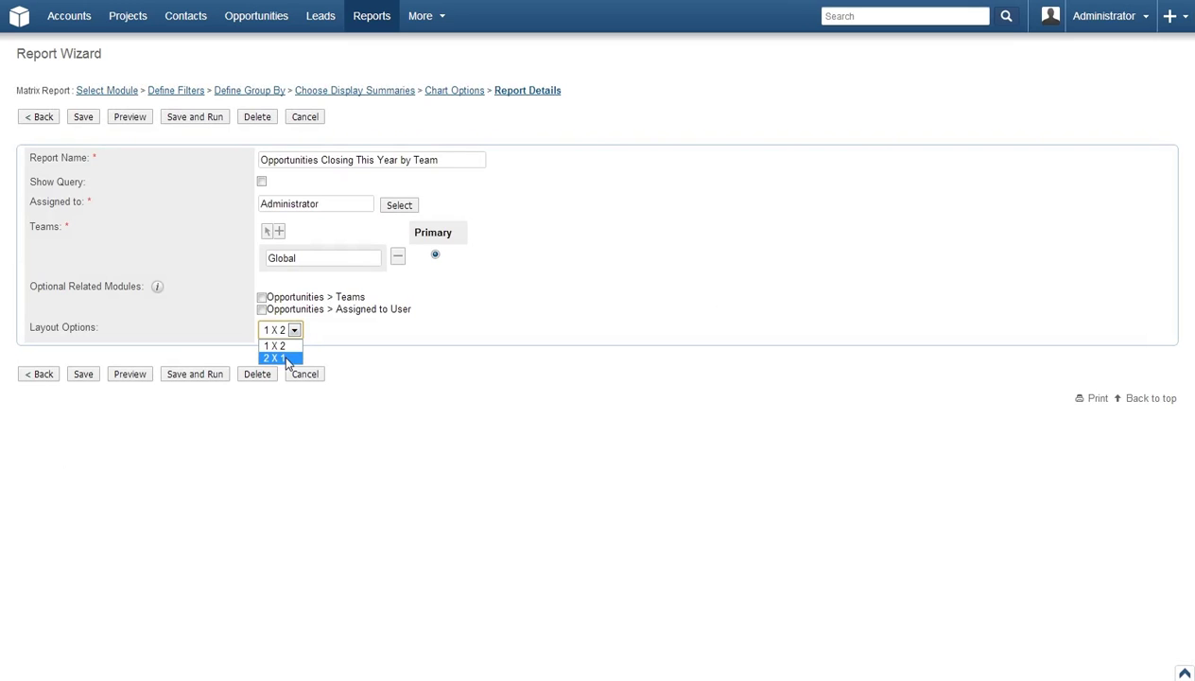
{"action": "left_click", "coordinate": [212, 375]}
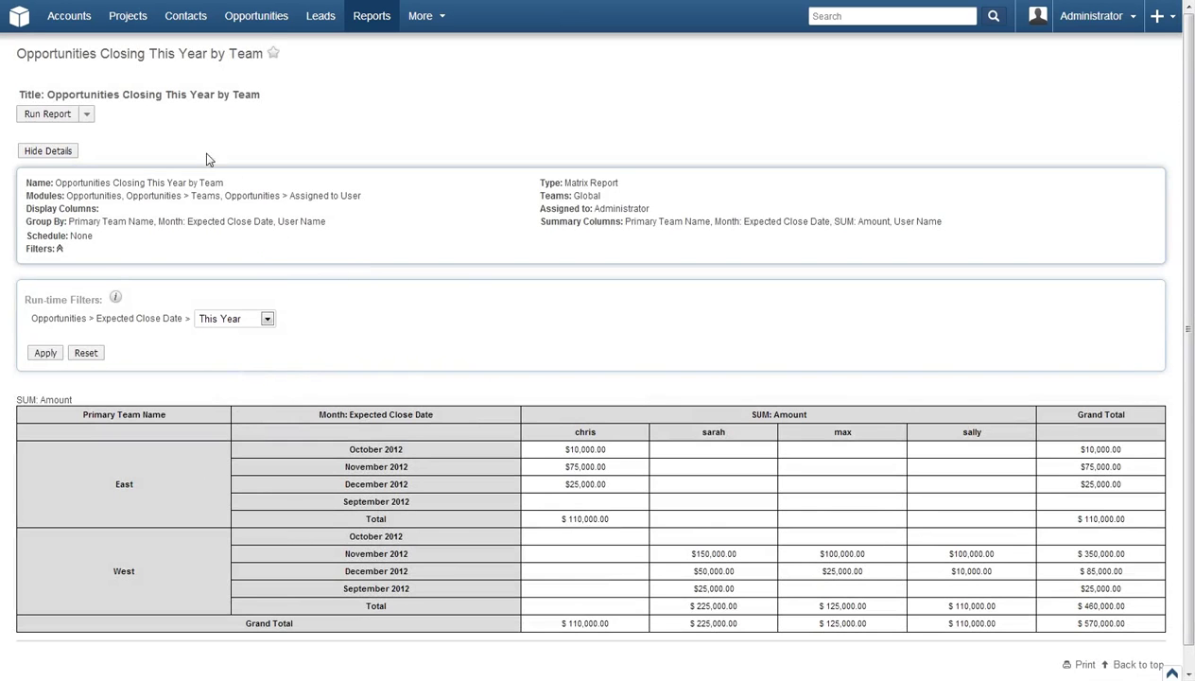
Reorder the report groupings to Primary Team Name, User Name, then Month: Expected Close Date, and run it
{"action": "left_click", "coordinate": [88, 114]}
{"action": "left_click", "coordinate": [56, 138]}
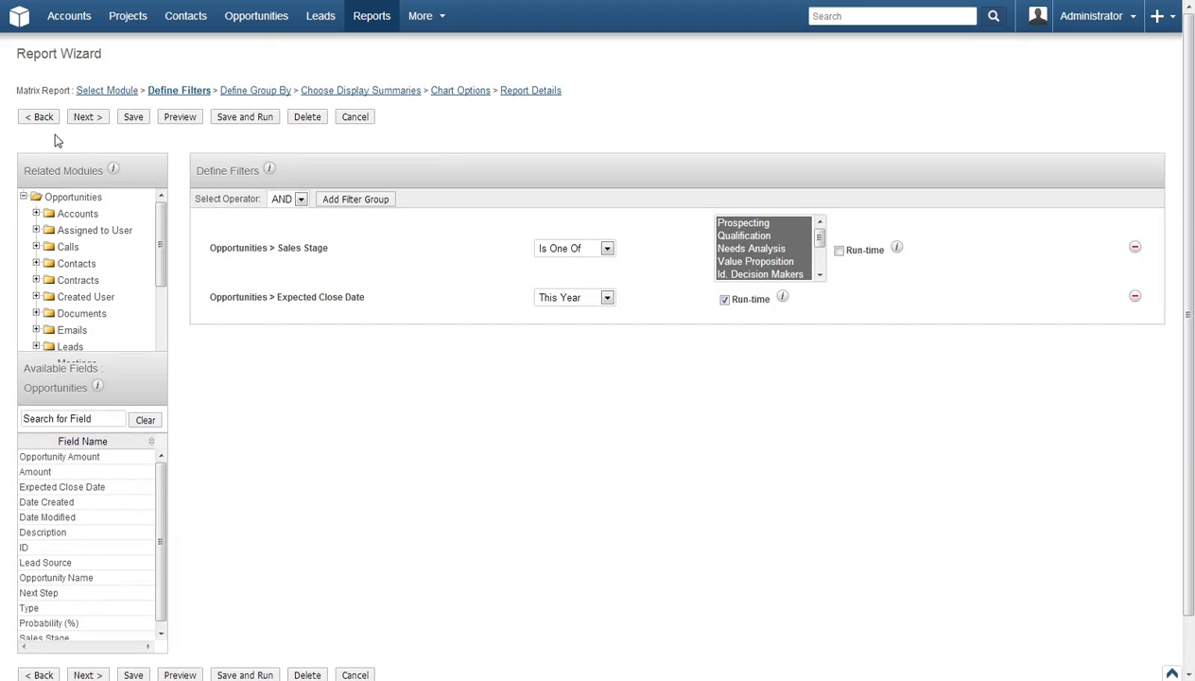
{"action": "left_click", "coordinate": [257, 91]}
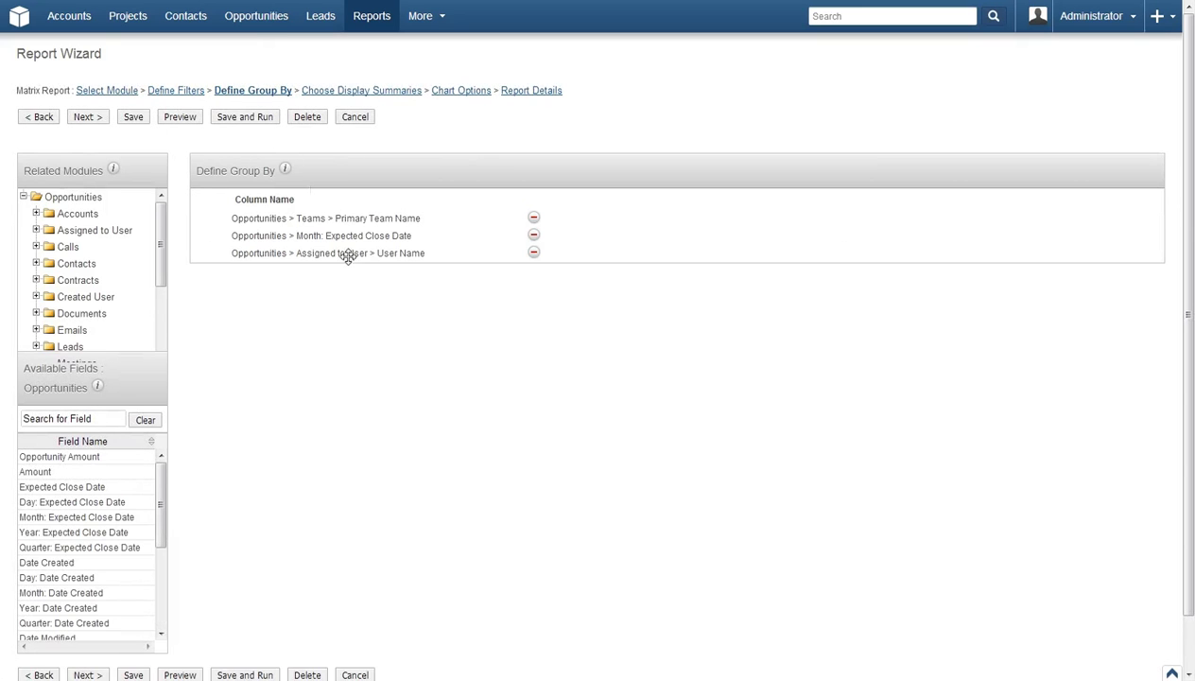
{"action": "left_click_drag", "start_coordinate": [352, 256], "coordinate": [358, 231]}
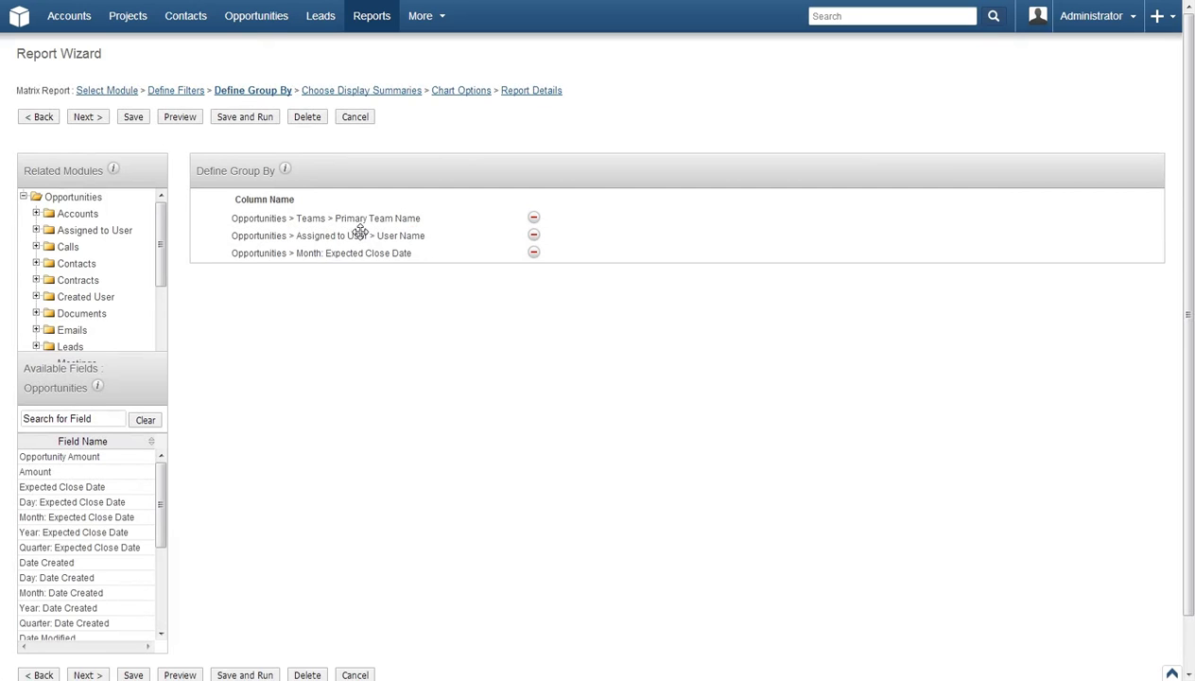
{"action": "left_click", "coordinate": [268, 121]}
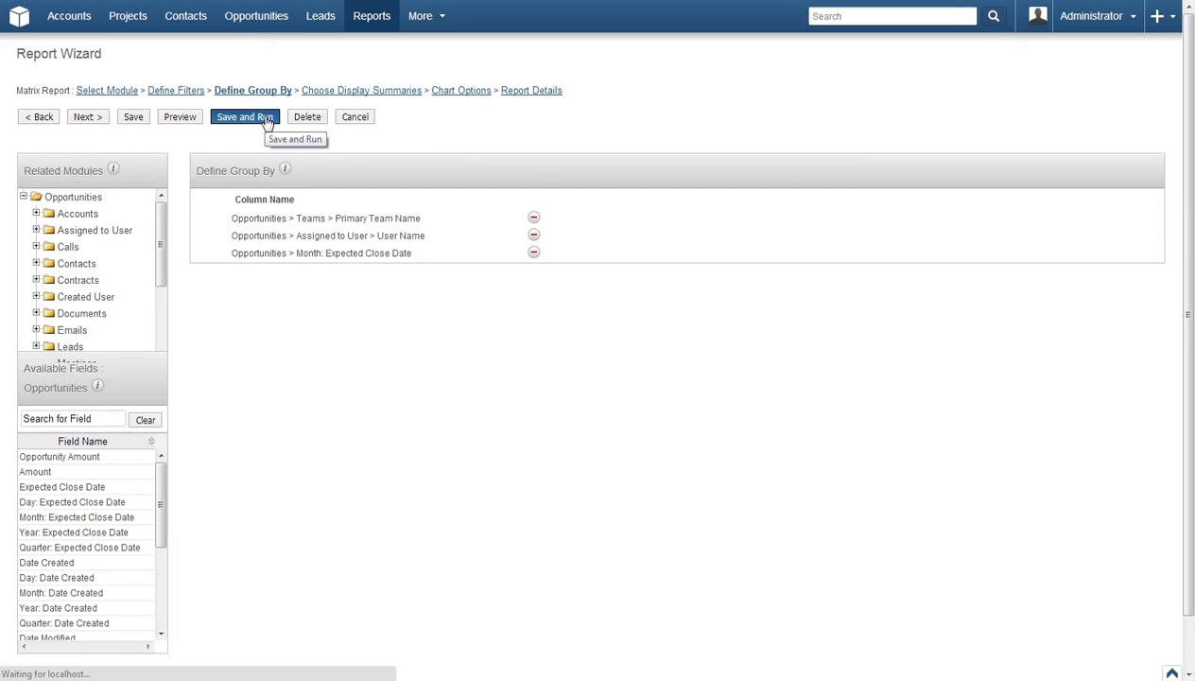